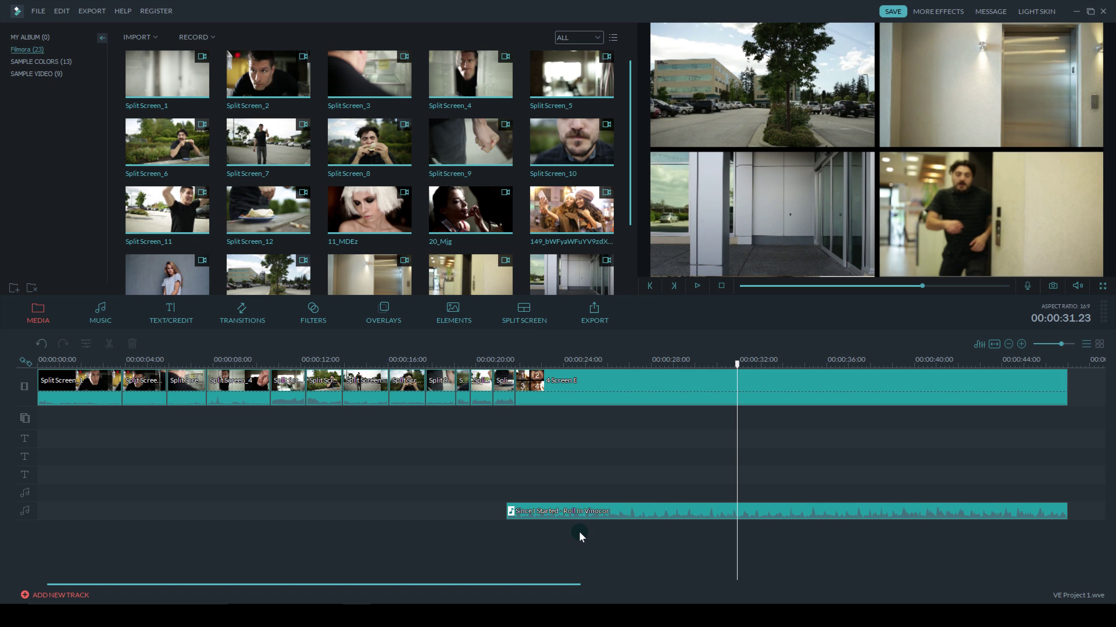
- Delete the existing split screen clip from the end of the video track, keeping the music clip
left_click_drag(579, 535, 662, 398)
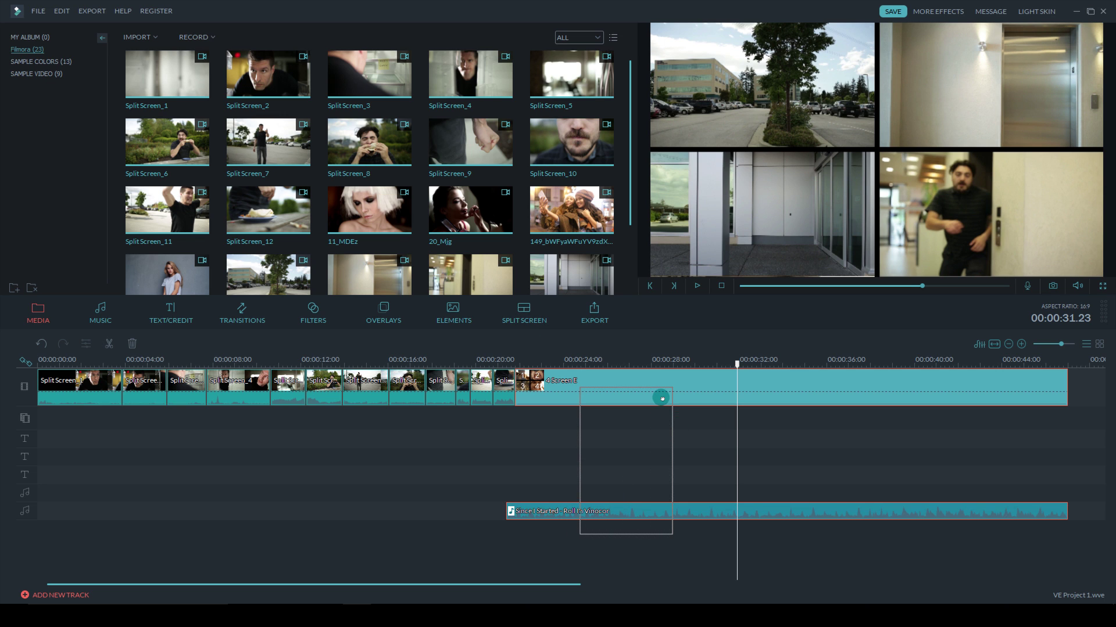
left_click(697, 404)
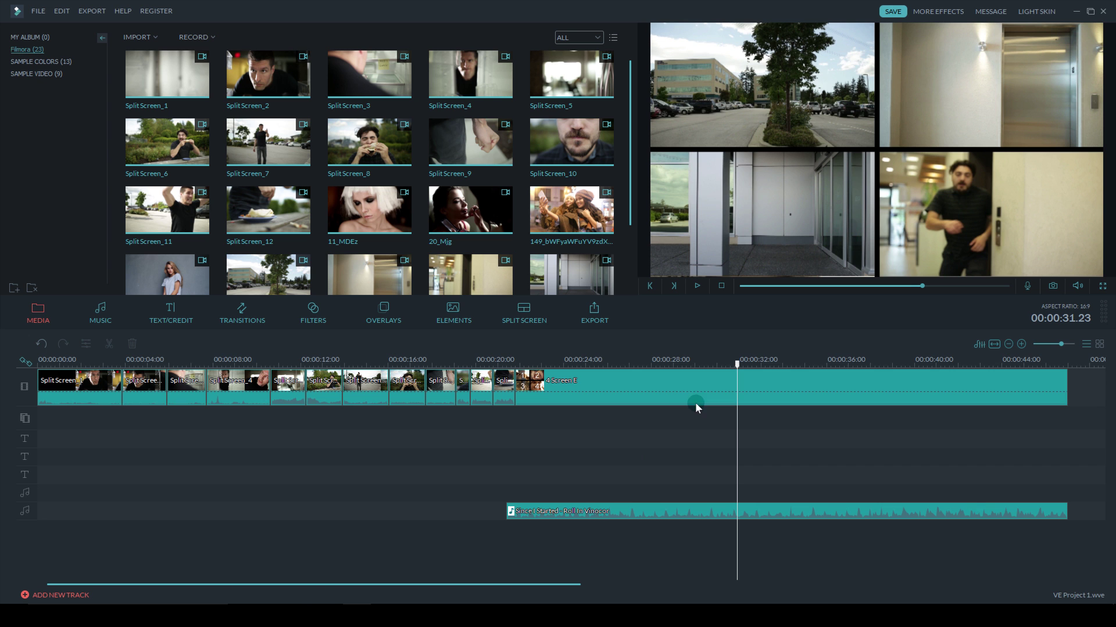
left_click(685, 387)
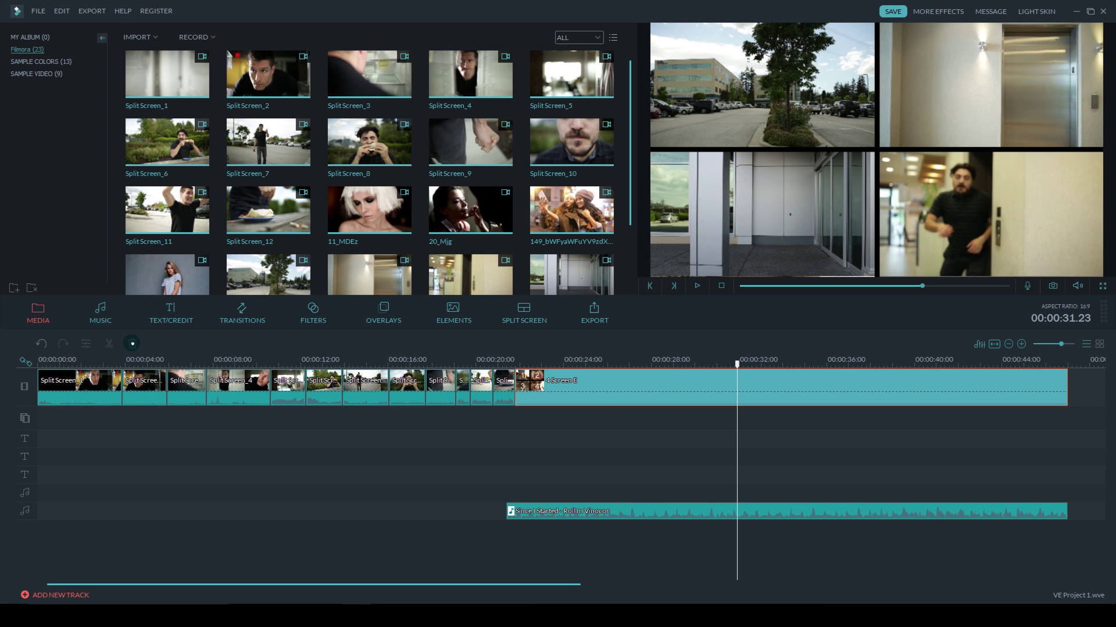
left_click(133, 342)
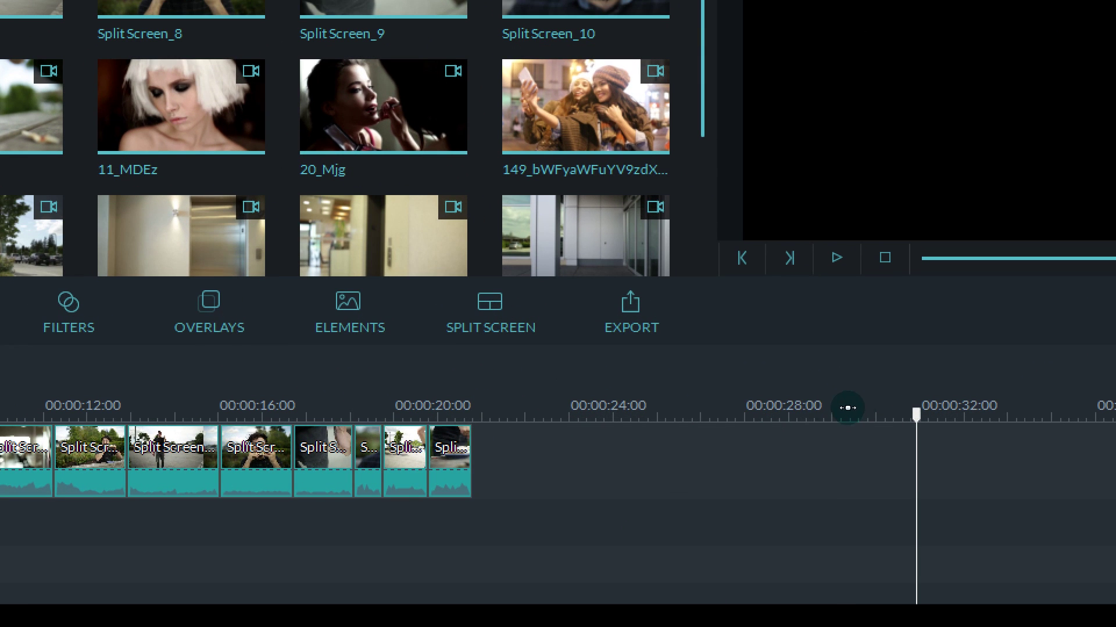
- Add the 4 Screen E split screen after the last video clip and extend it to the end of the music clip
left_click(491, 323)
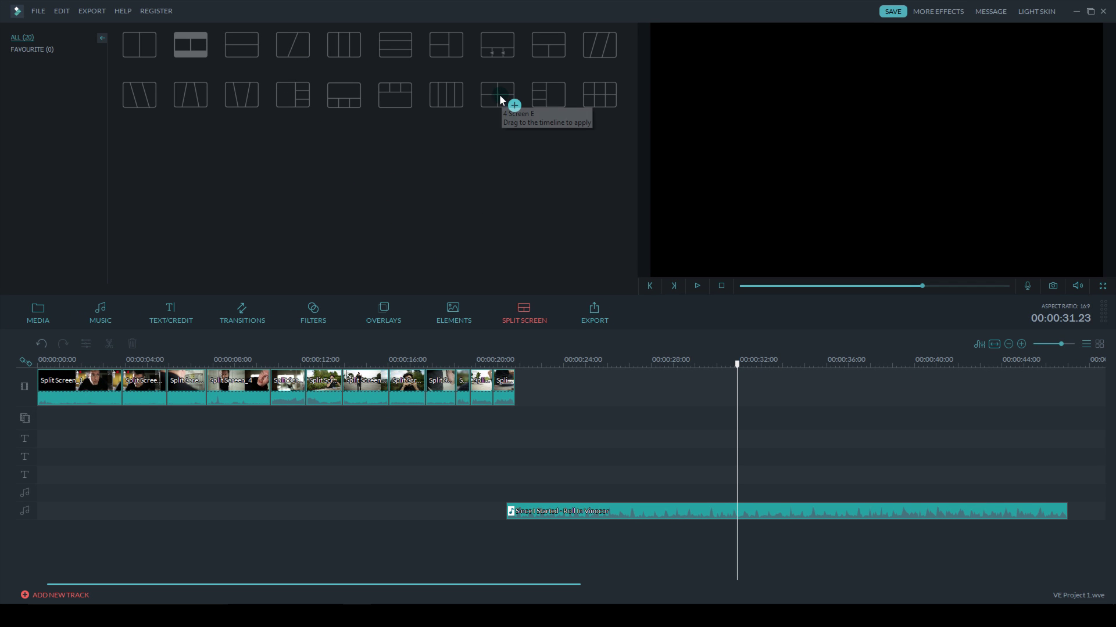
left_click_drag(498, 96, 547, 346)
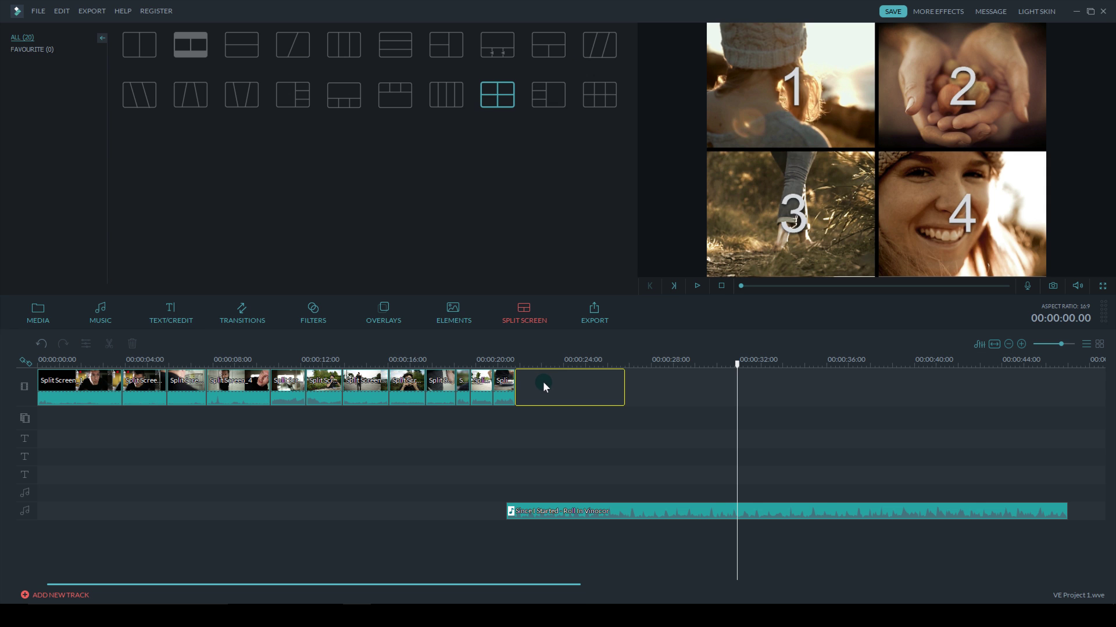
left_click_drag(545, 386, 552, 378)
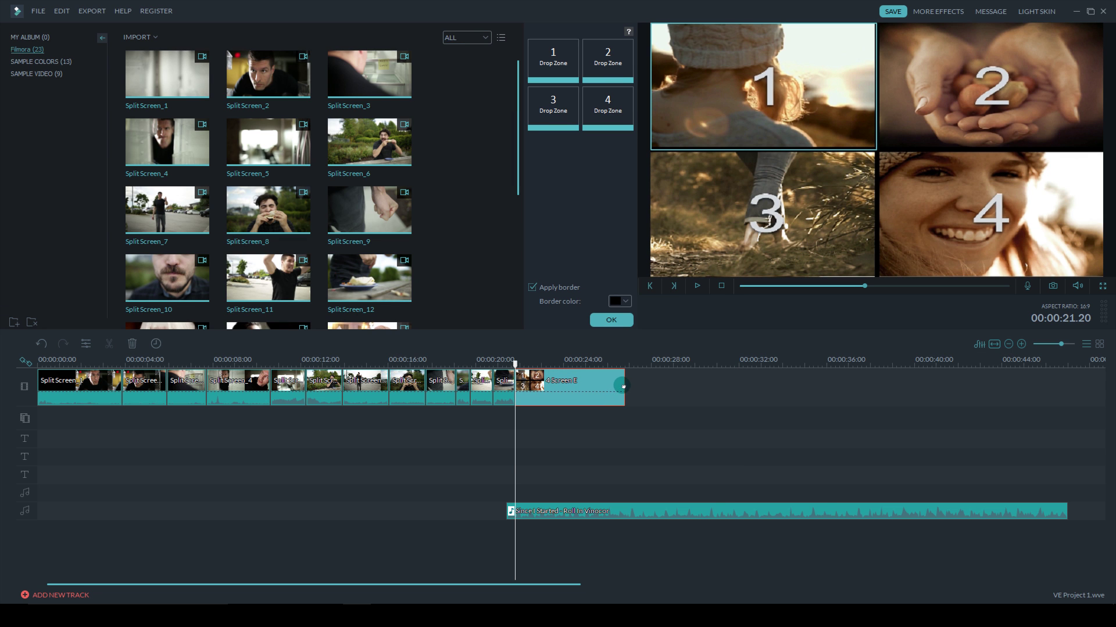
left_click_drag(624, 385, 1071, 407)
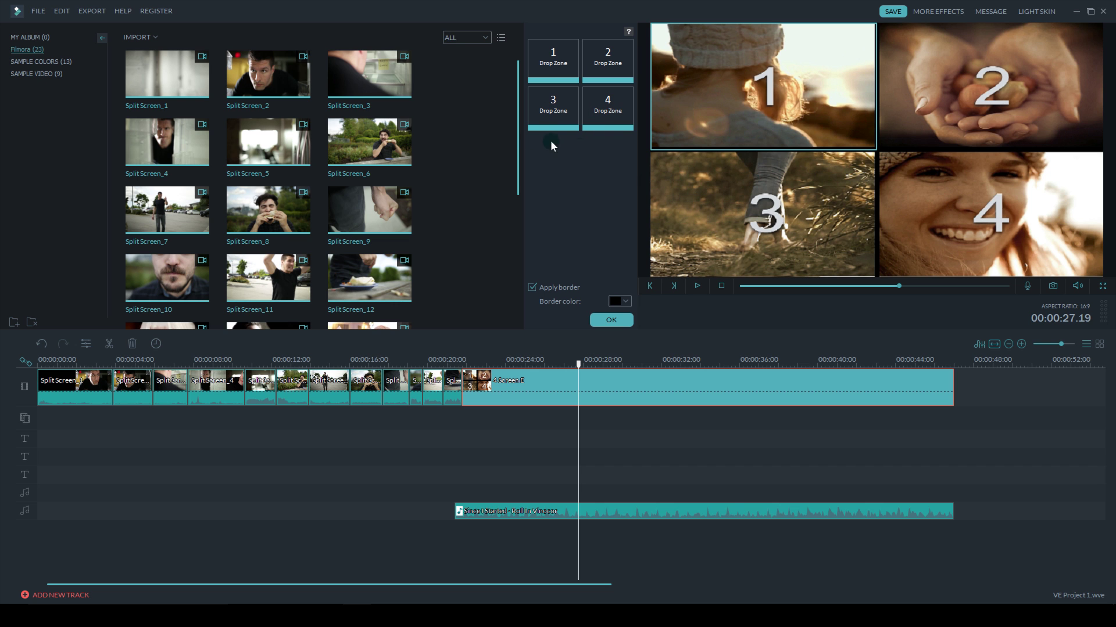
- Place the Split_1 clip in drop zone 1 and the Split_2 clip in drop zone 2 of the split screen
scroll(451, 141, "down", 5)
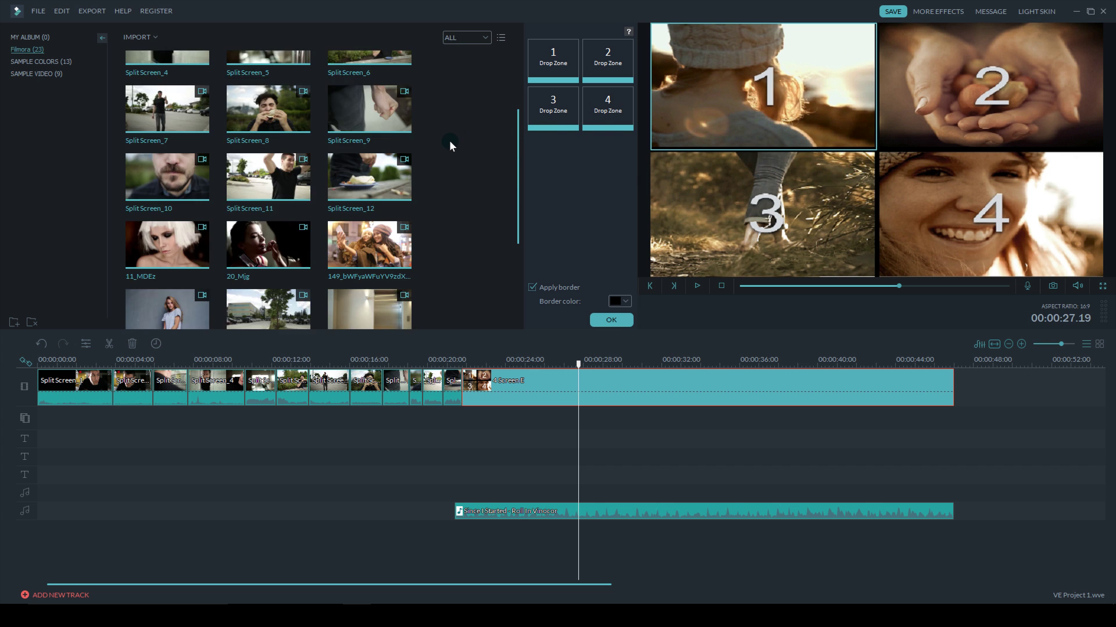
scroll(455, 143, "up", 2)
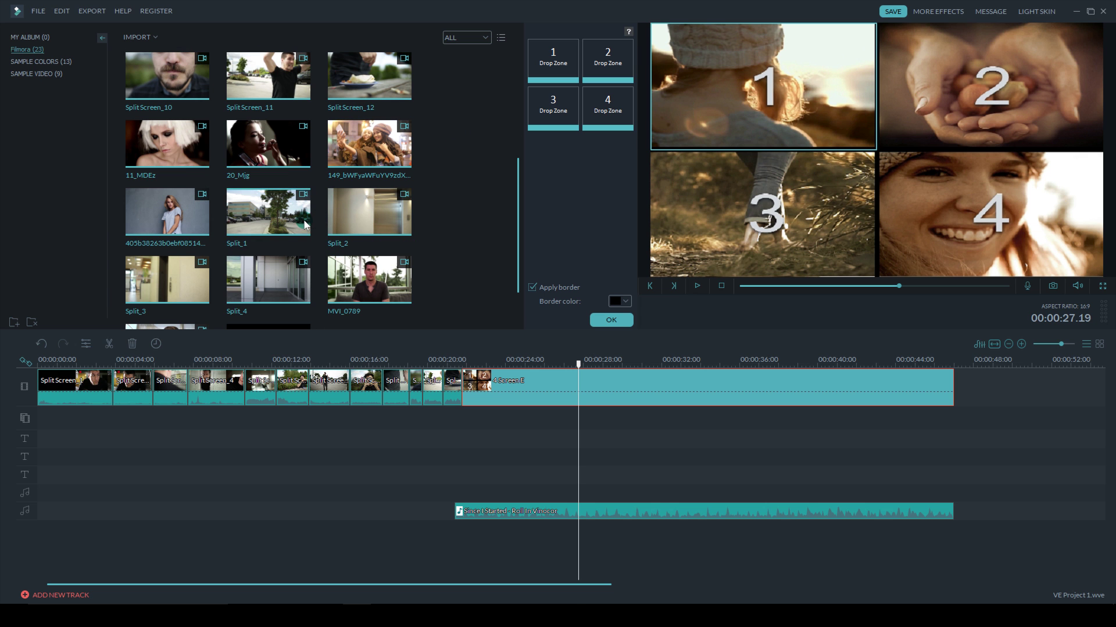
left_click_drag(294, 229, 343, 192)
left_click_drag(550, 60, 551, 62)
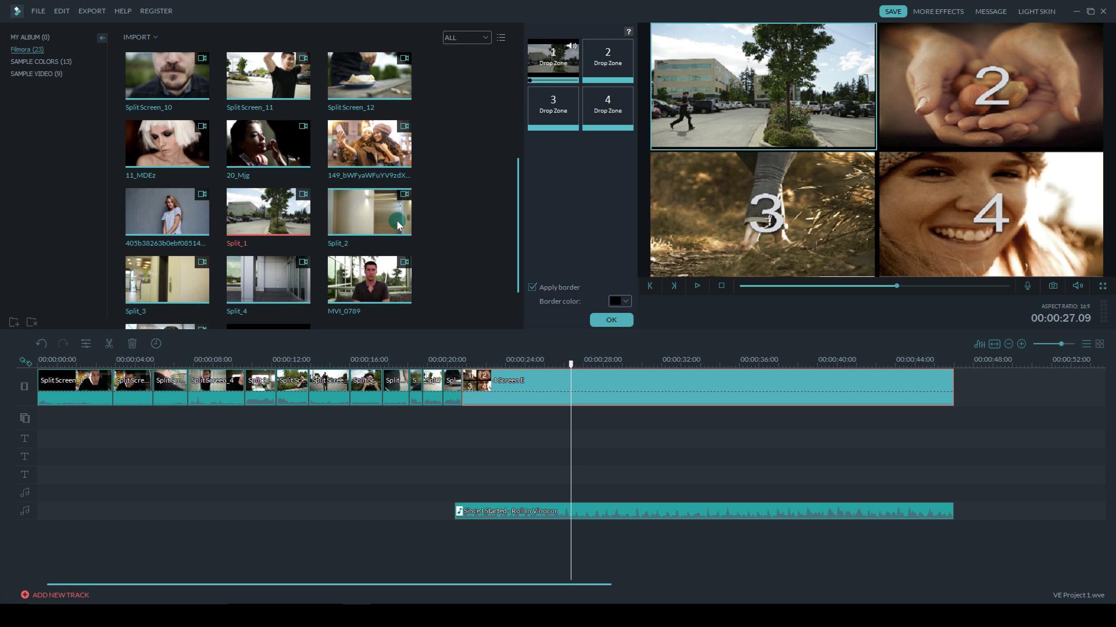
left_click_drag(399, 225, 508, 144)
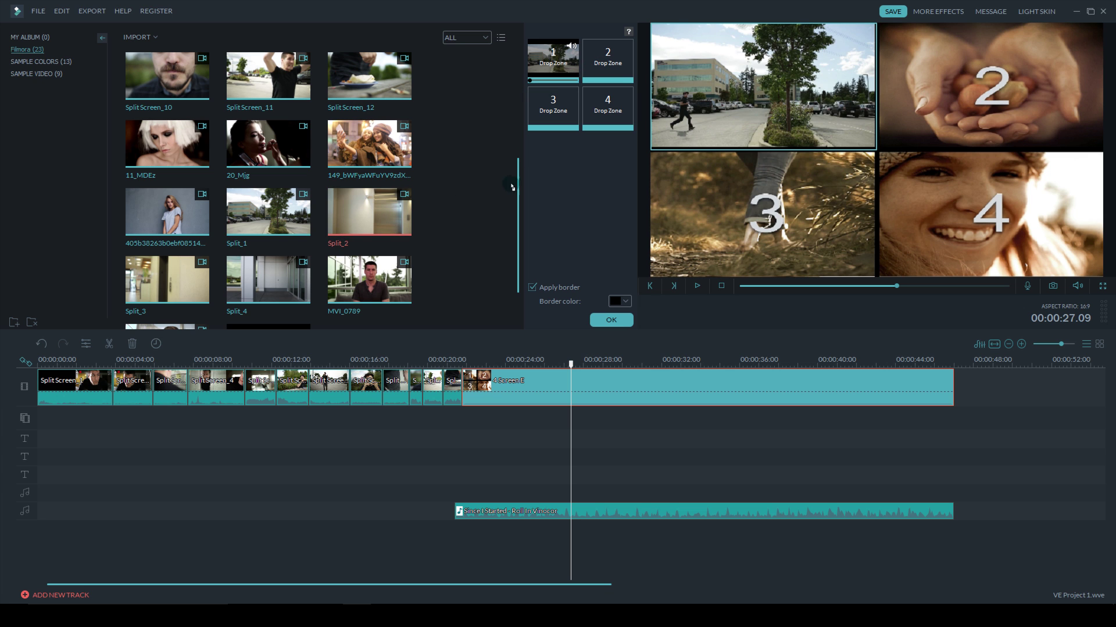
left_click_drag(512, 186, 608, 60)
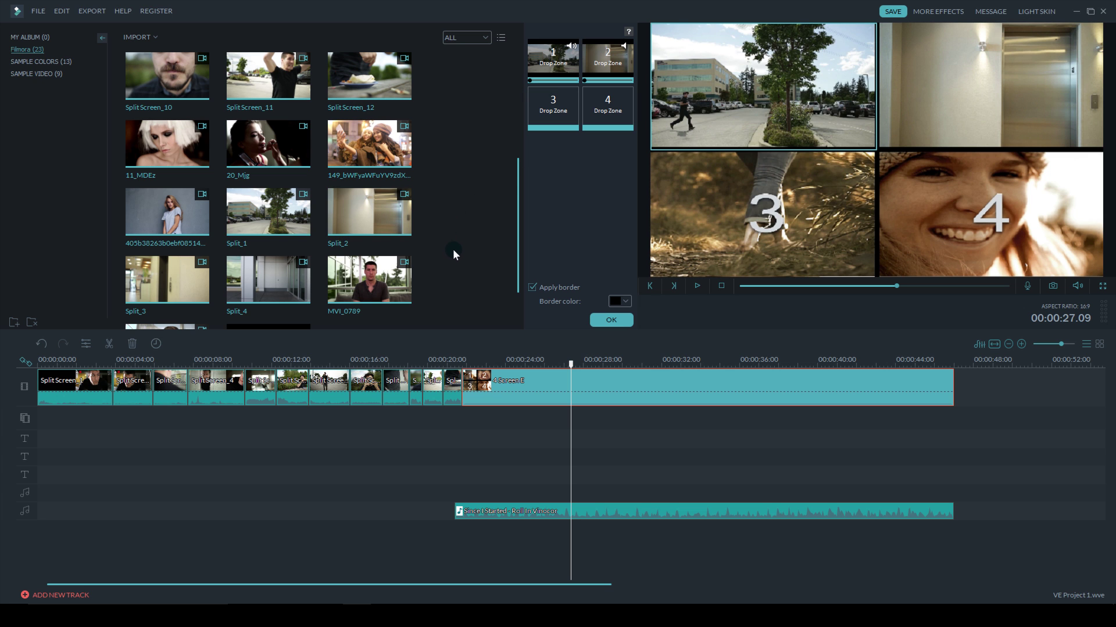
- Place the Split_3 clip in drop zone 4 and the Split_4 clip in drop zone 3 of the split screen
scroll(432, 297, "down", 2)
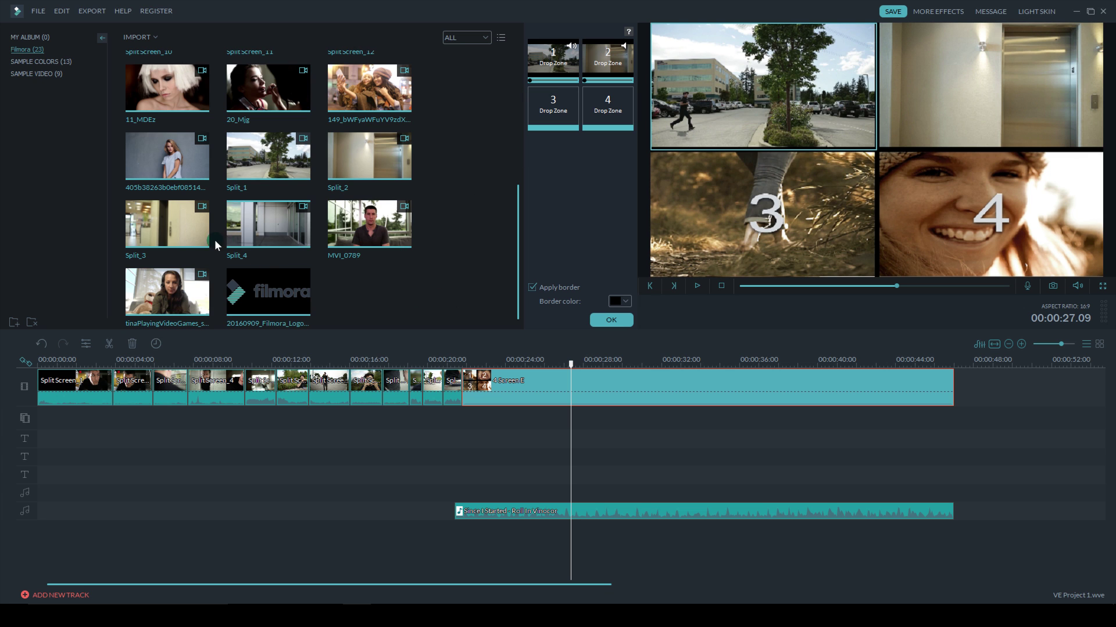
left_click_drag(199, 240, 342, 207)
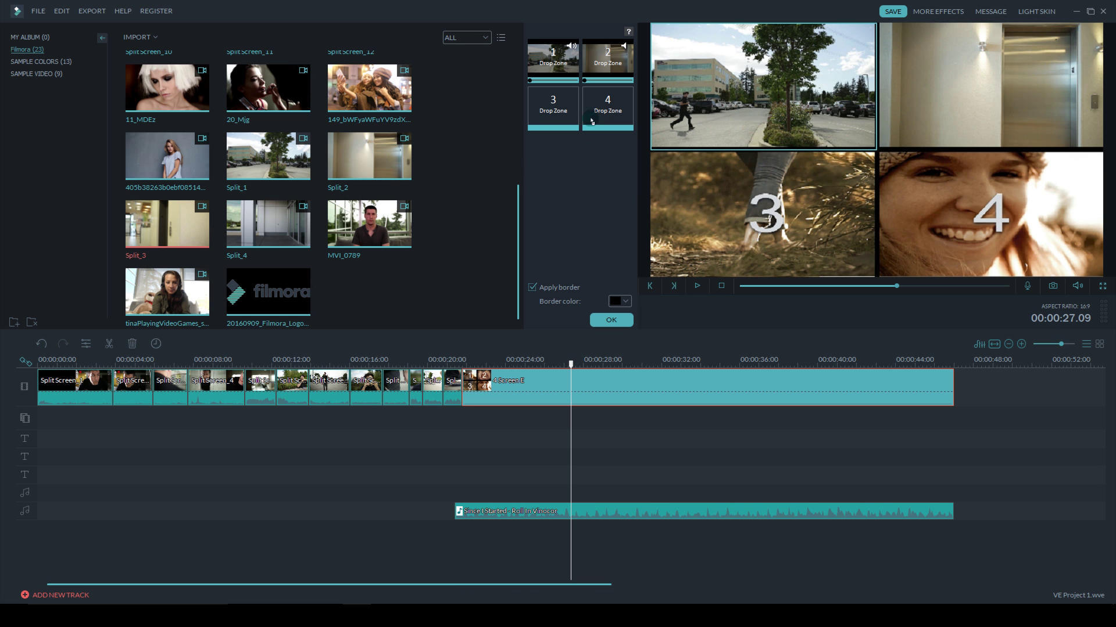
left_click_drag(606, 105, 607, 106)
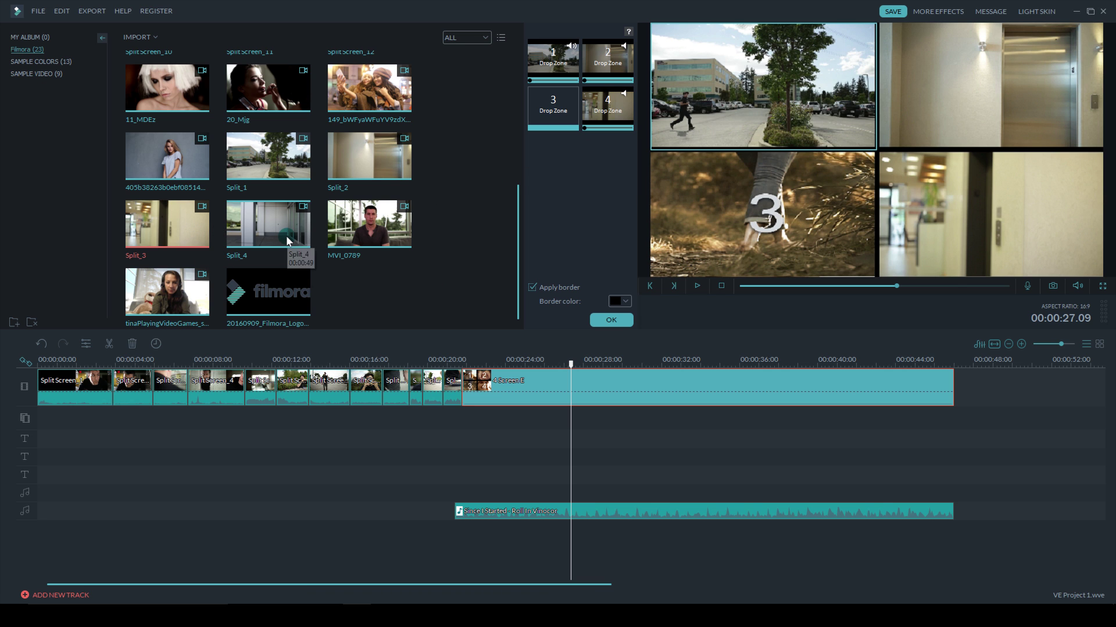
left_click_drag(288, 238, 473, 140)
left_click_drag(550, 112, 551, 113)
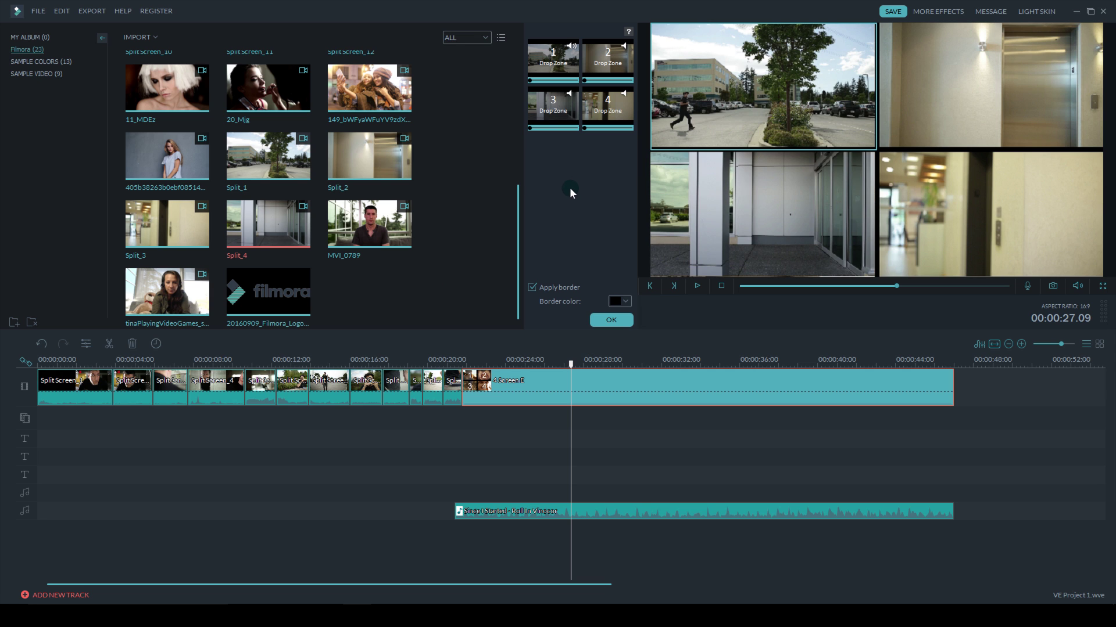
- Try switching the split screen border off and on and colouring it light blue, and restore the black border
left_click(532, 287)
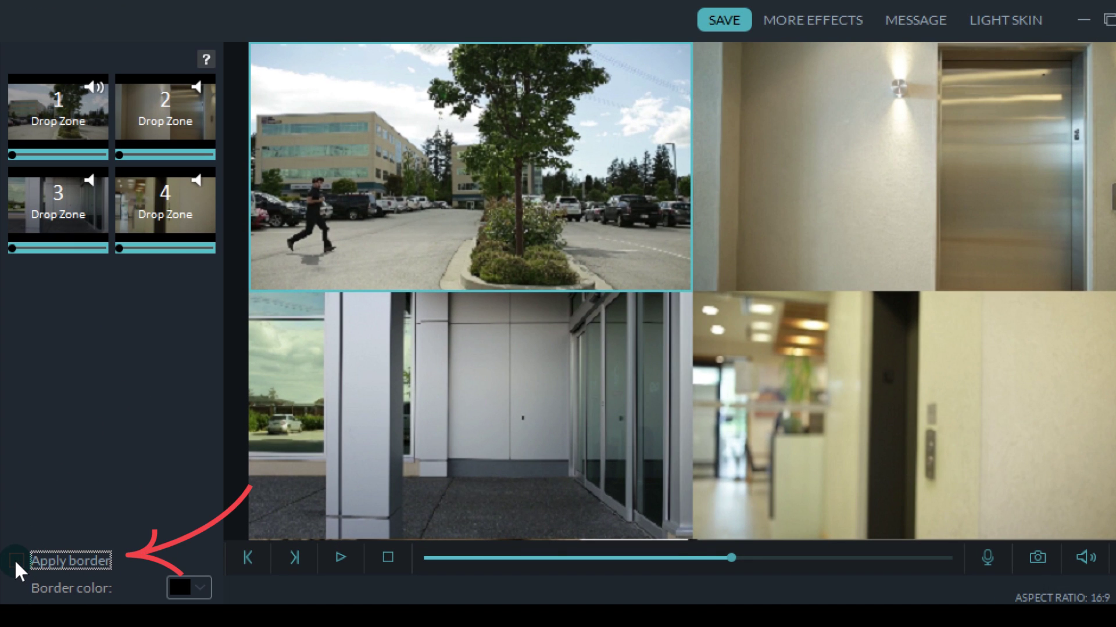
left_click(531, 287)
left_click(188, 587)
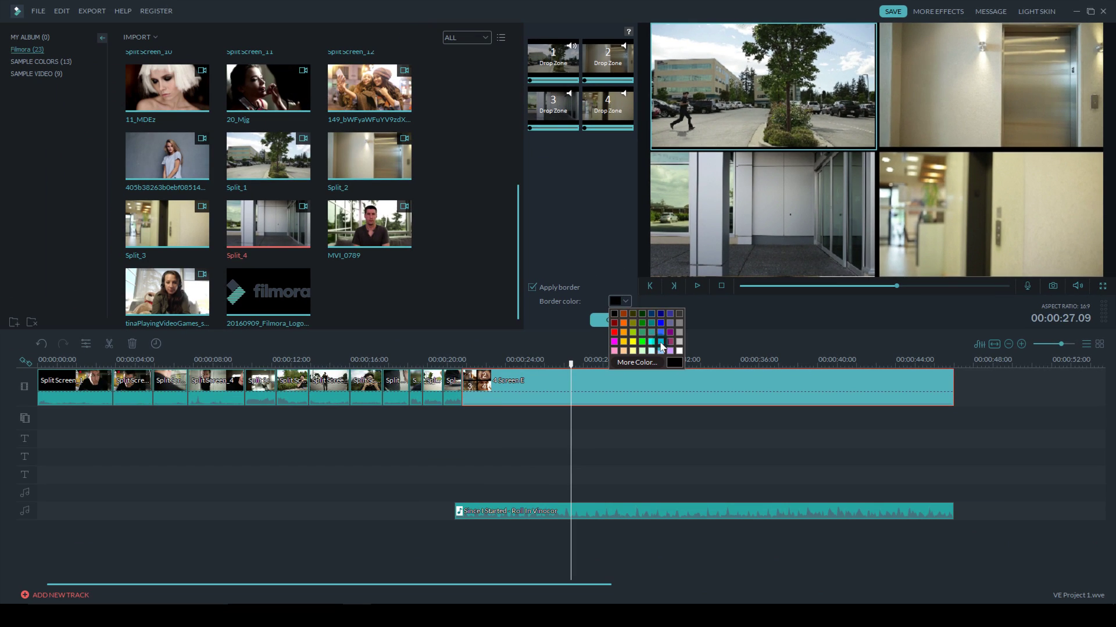
left_click(660, 343)
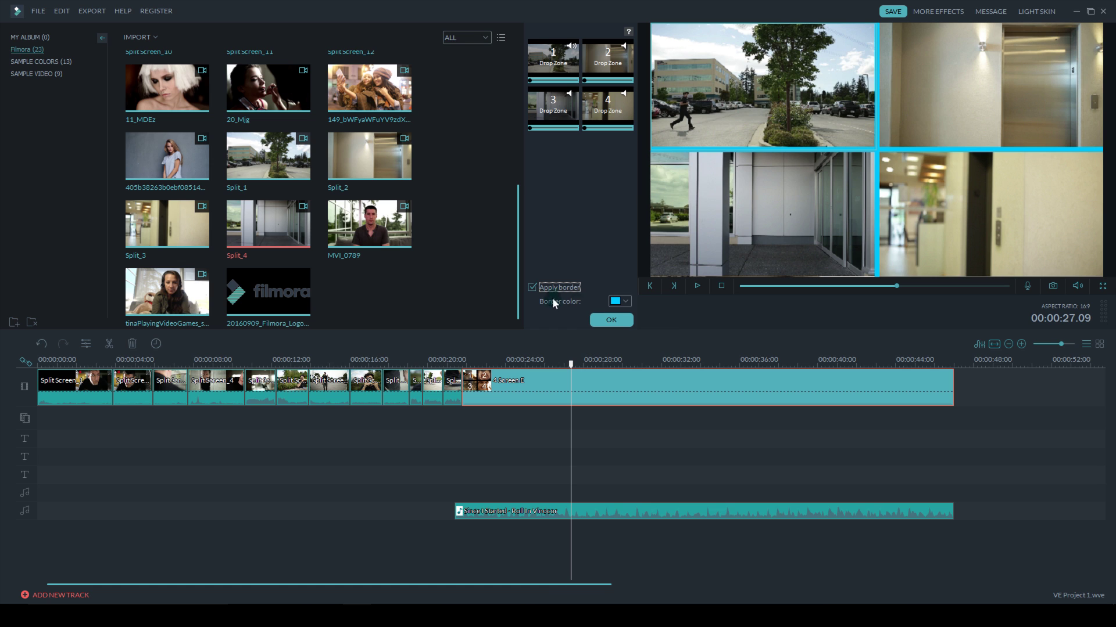
left_click(531, 285)
left_click(532, 285)
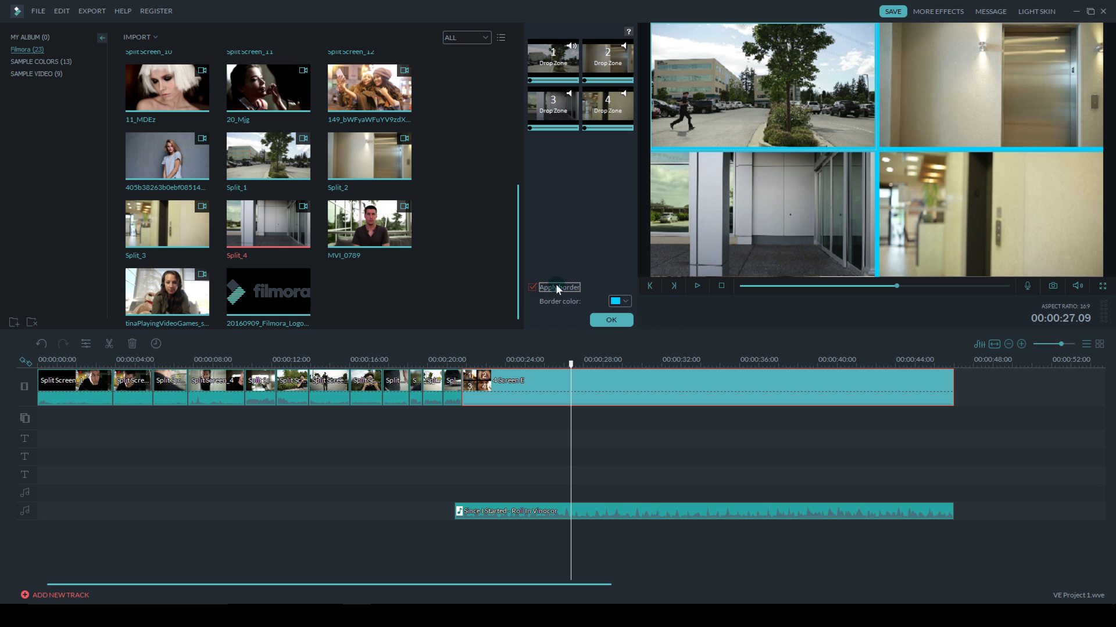
left_click(627, 301)
left_click(563, 224)
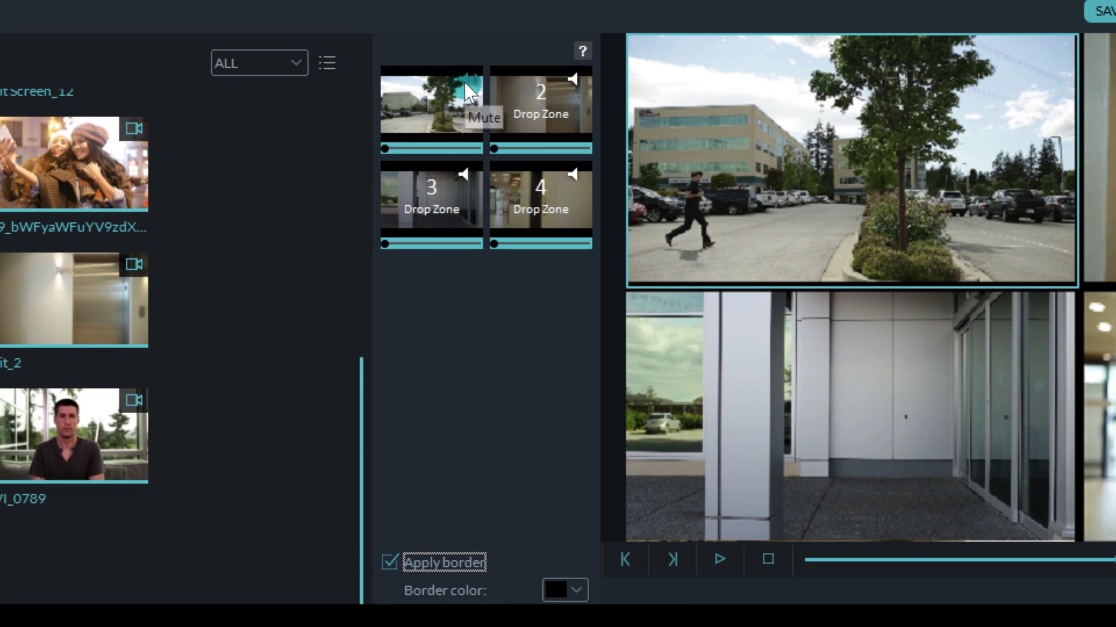
- Turn on the audio of drop zone 2 instead of drop zone 1, and switch it over to drop zone 4
left_click(607, 57)
left_click_drag(541, 101, 568, 94)
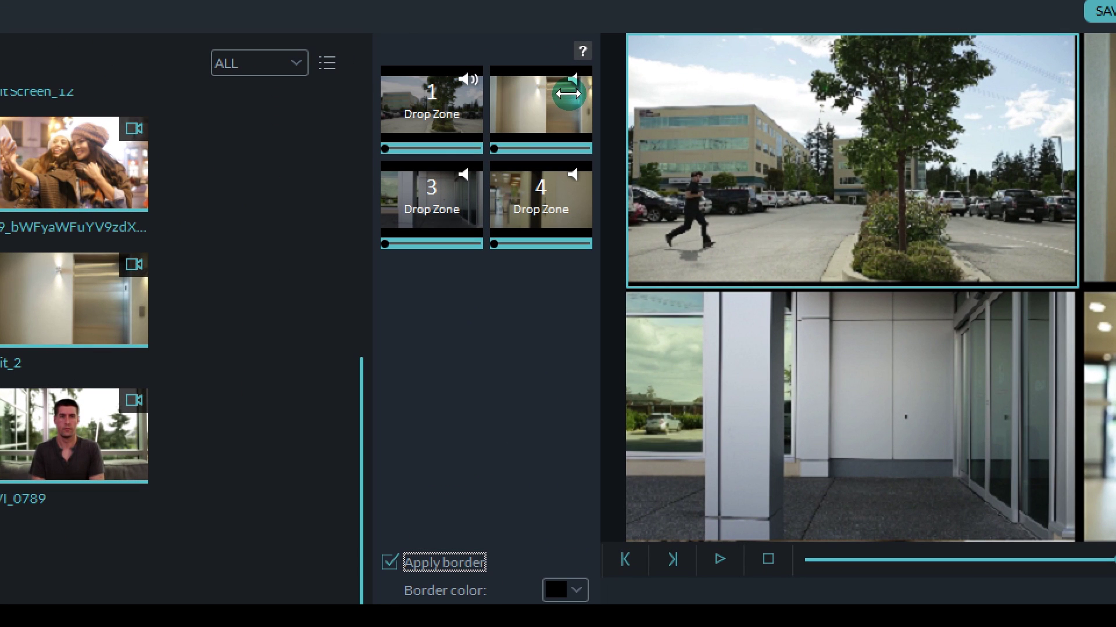
left_click(575, 83)
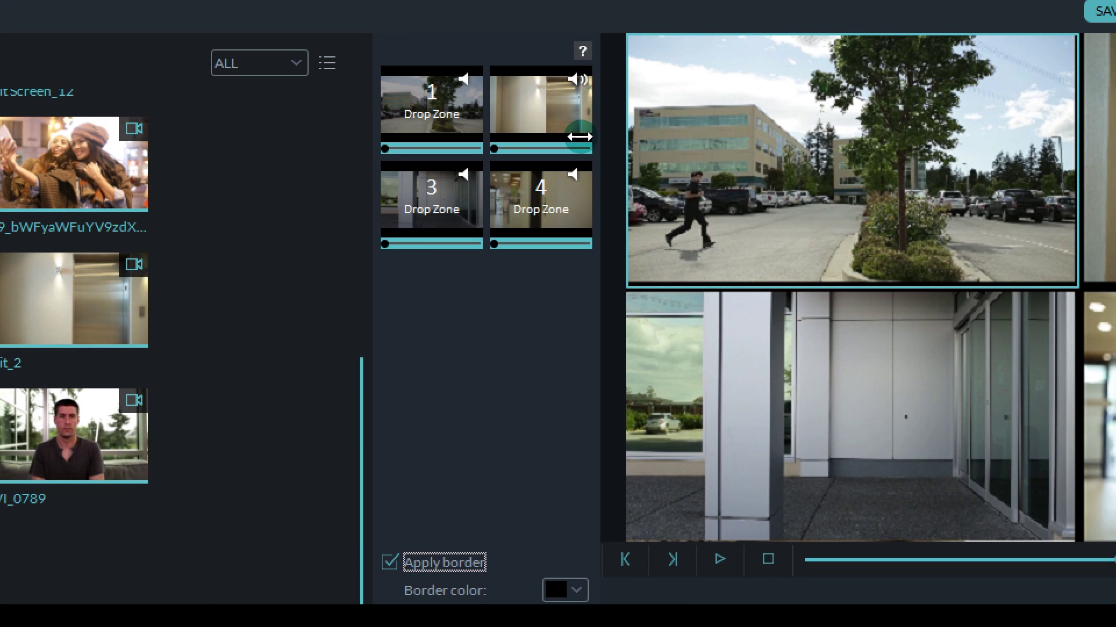
left_click(575, 178)
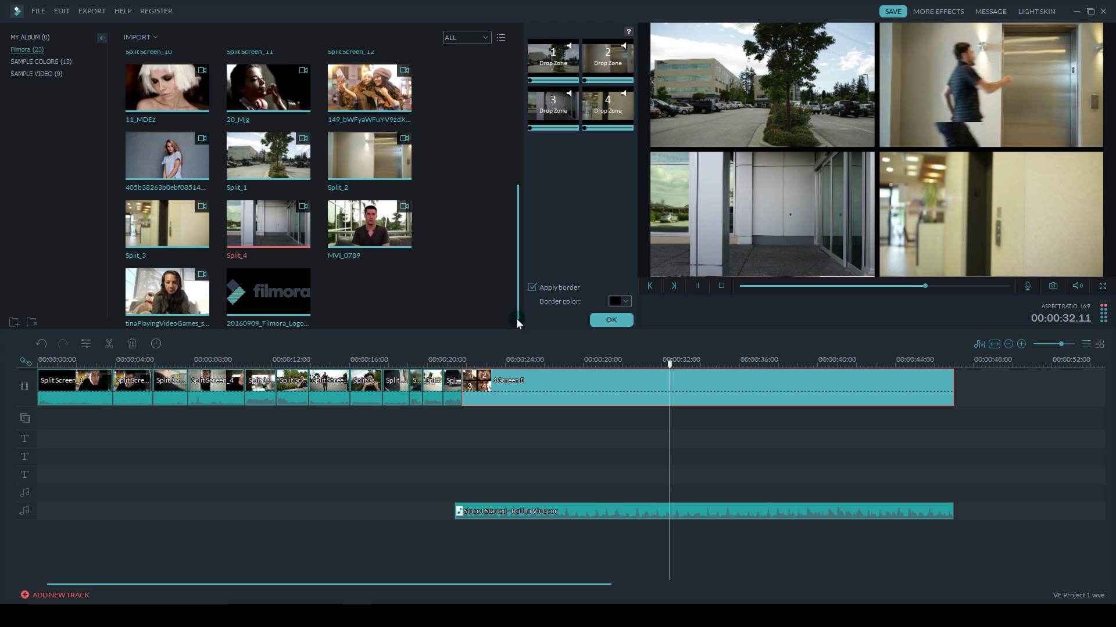
- Move the start point of drop zone 1's clip slightly forward so the man runs into frame sooner, and preview it
left_click_drag(674, 364, 480, 367)
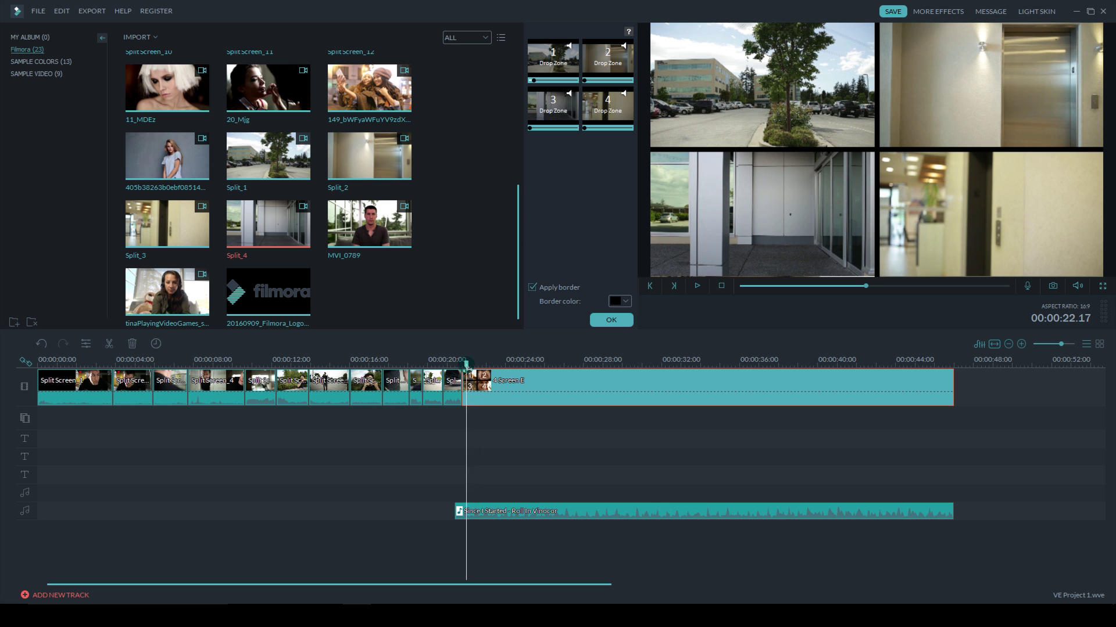
key("space")
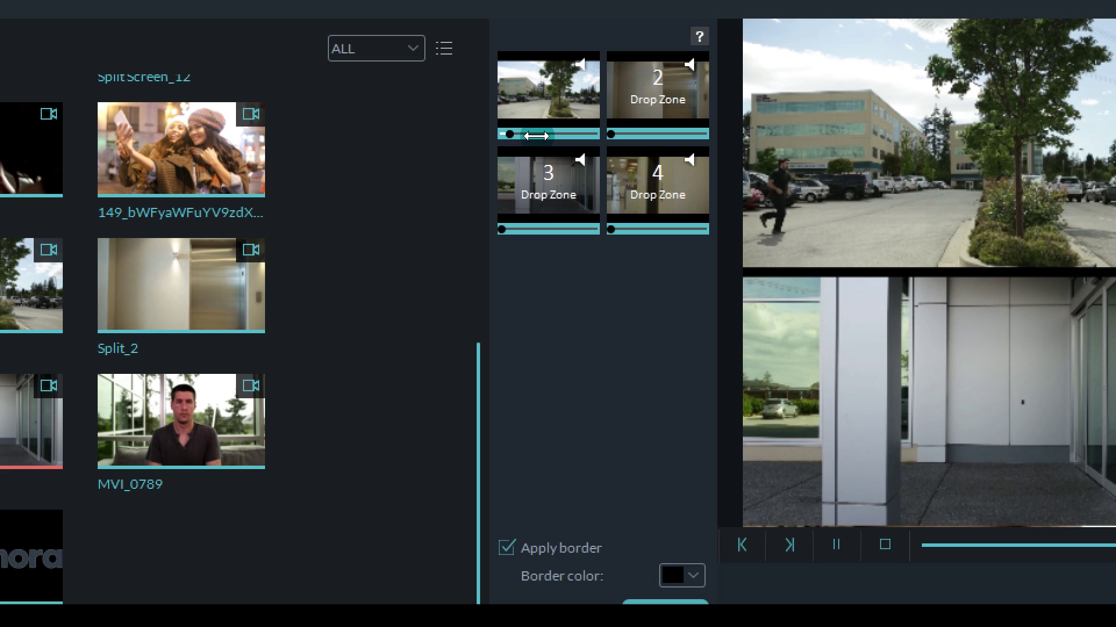
left_click_drag(536, 136, 542, 136)
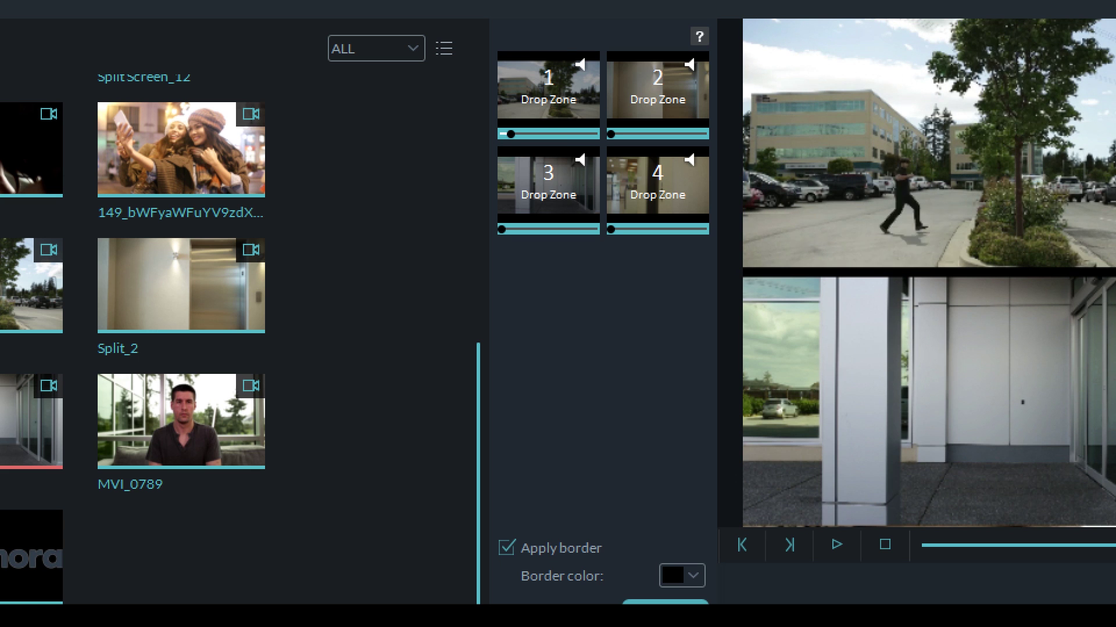
key("space")
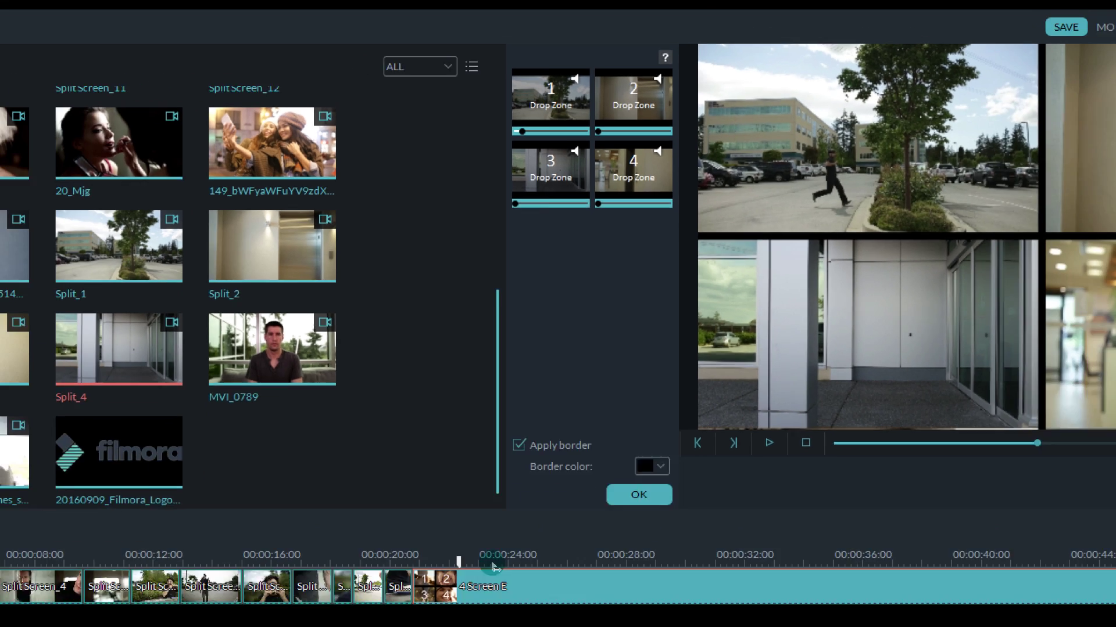
- At 00:00:24.13, shift drop zone 2's clip start so the man enters the elevator pane, and preview the timing
left_click_drag(513, 368, 516, 368)
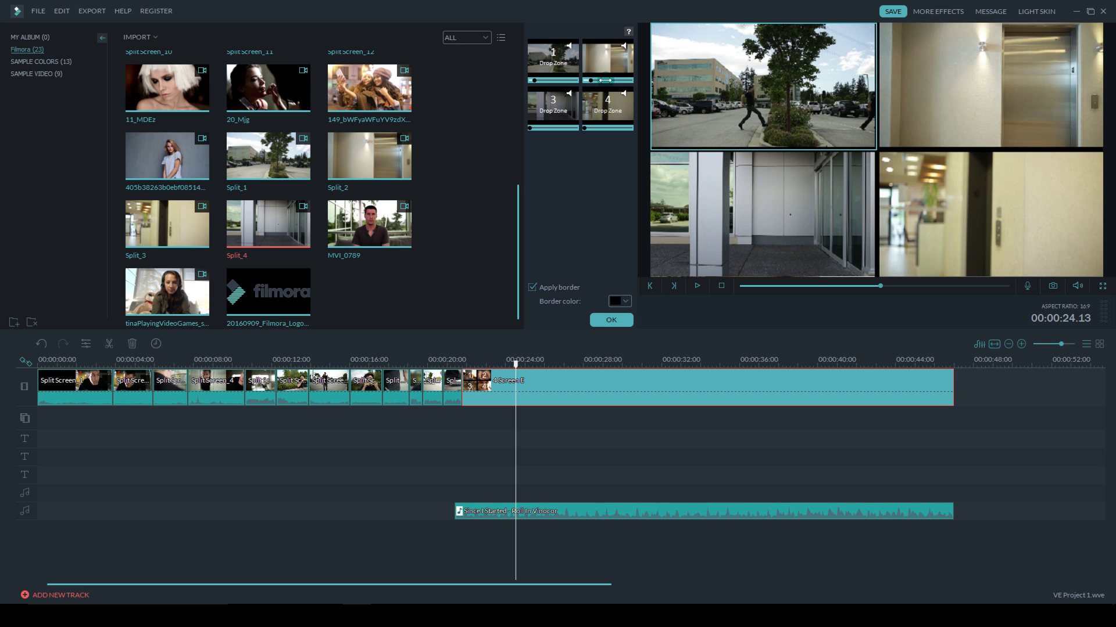
left_click_drag(603, 80, 604, 80)
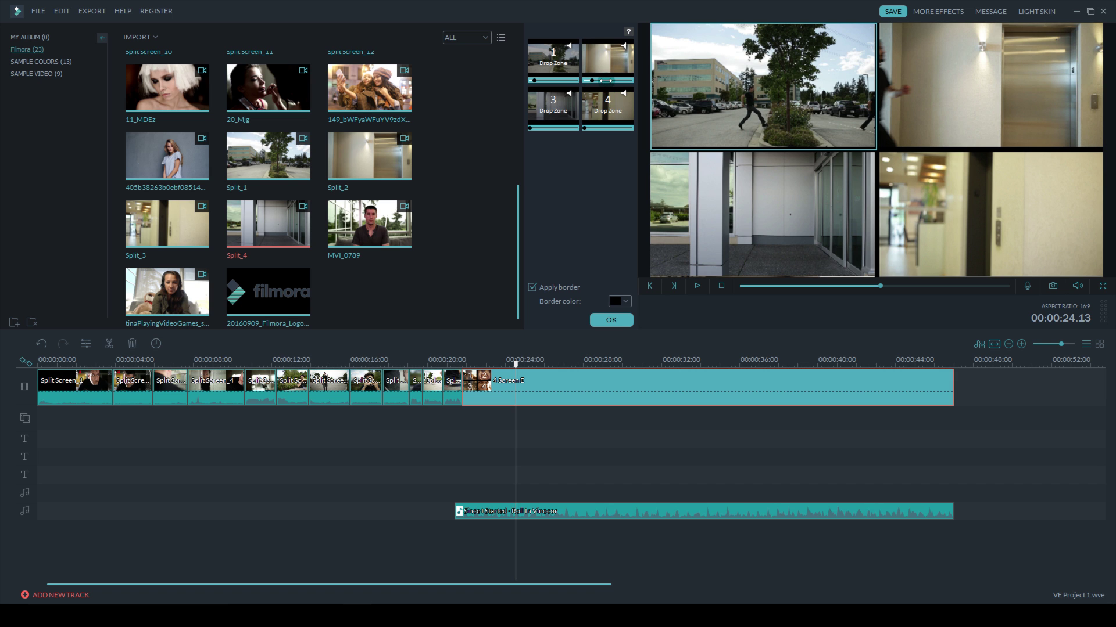
key("space")
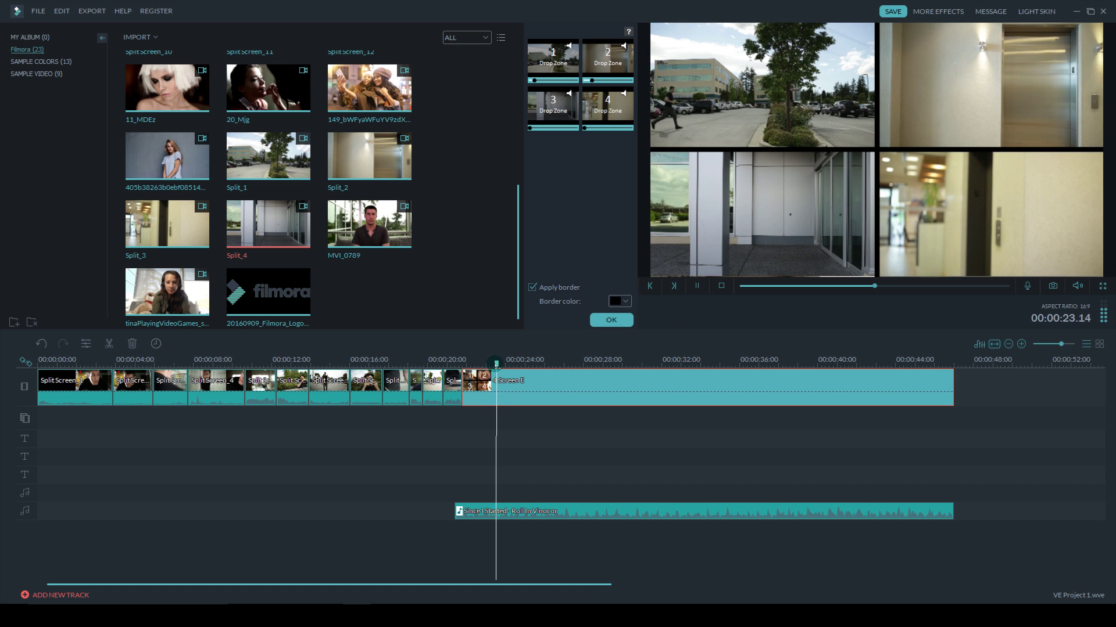
- At 00:00:30.18, shift drop zone 4's clip start so the man appears as he leaves the drop zone 2 pane
left_click_drag(525, 365, 634, 373)
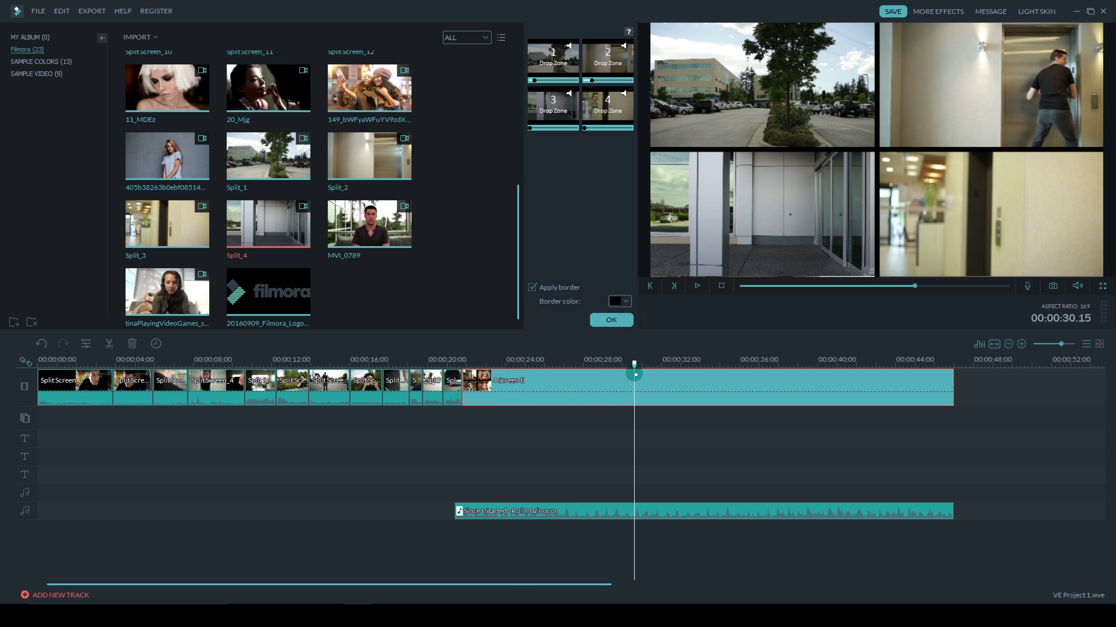
left_click(971, 202)
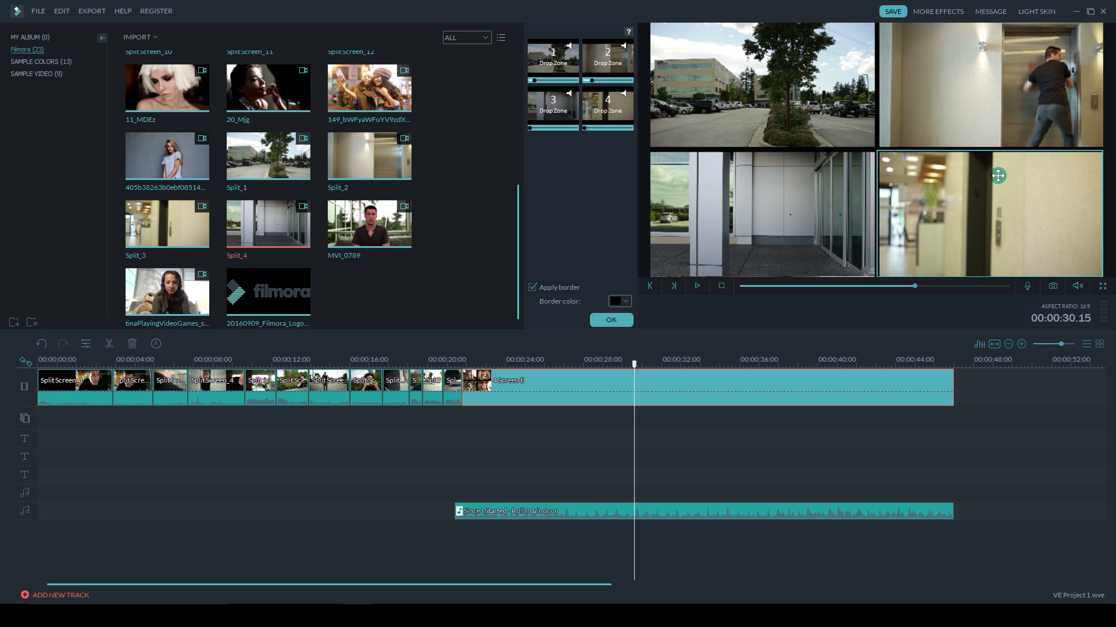
left_click_drag(628, 364, 635, 363)
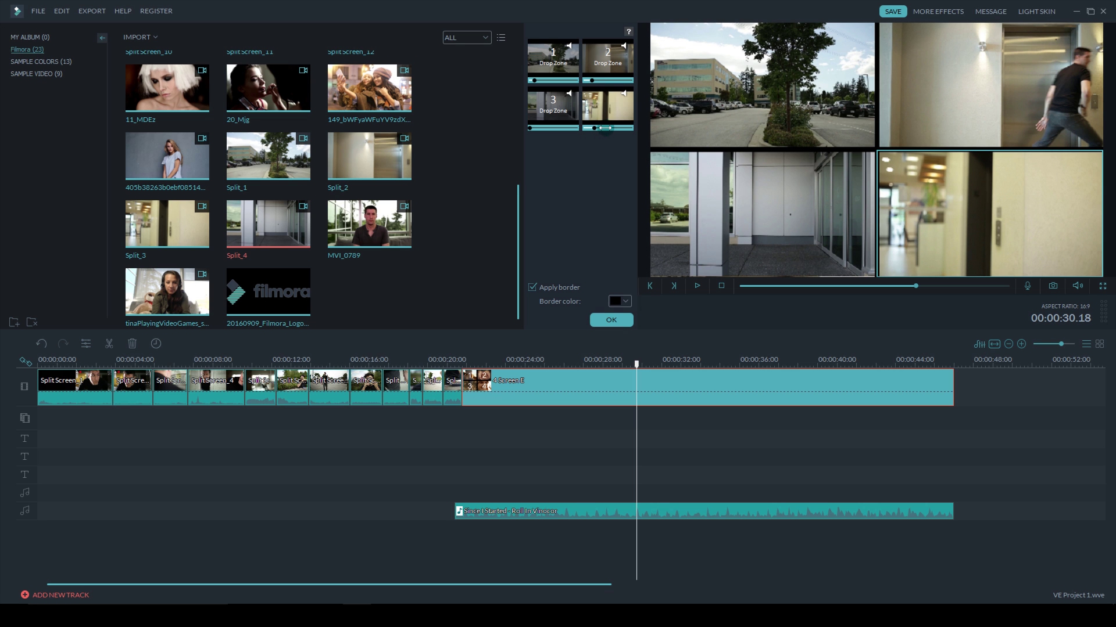
left_click_drag(591, 160, 590, 129)
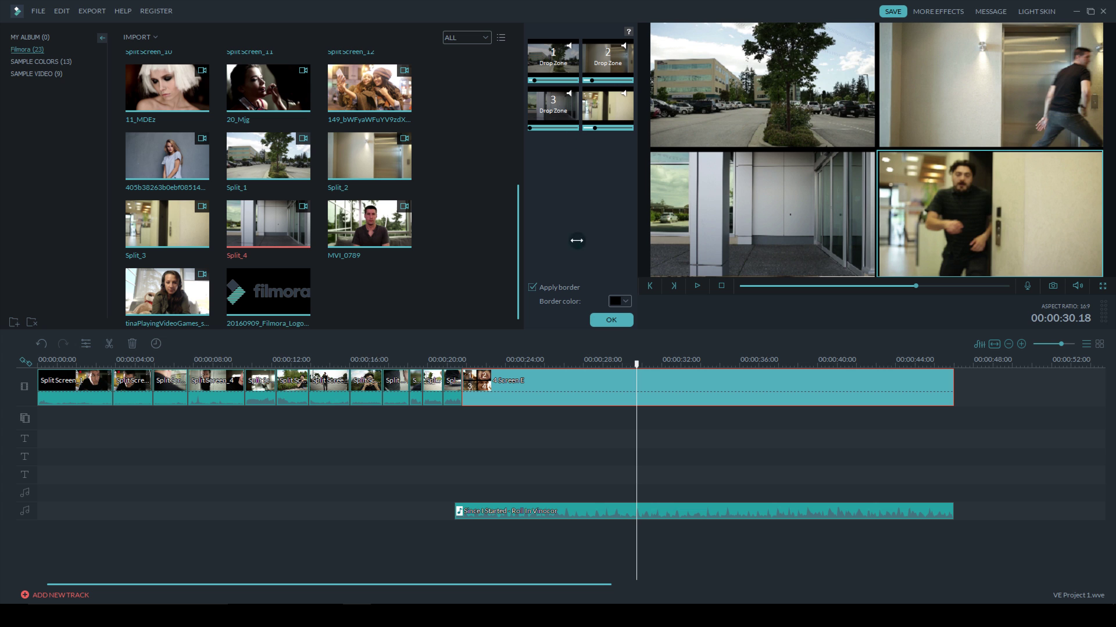
- At 00:00:30.21, fine-tune drop zone 4's clip start so the man is coming through the doorway, and preview the timing
left_click(600, 324)
left_click_drag(636, 365, 644, 368)
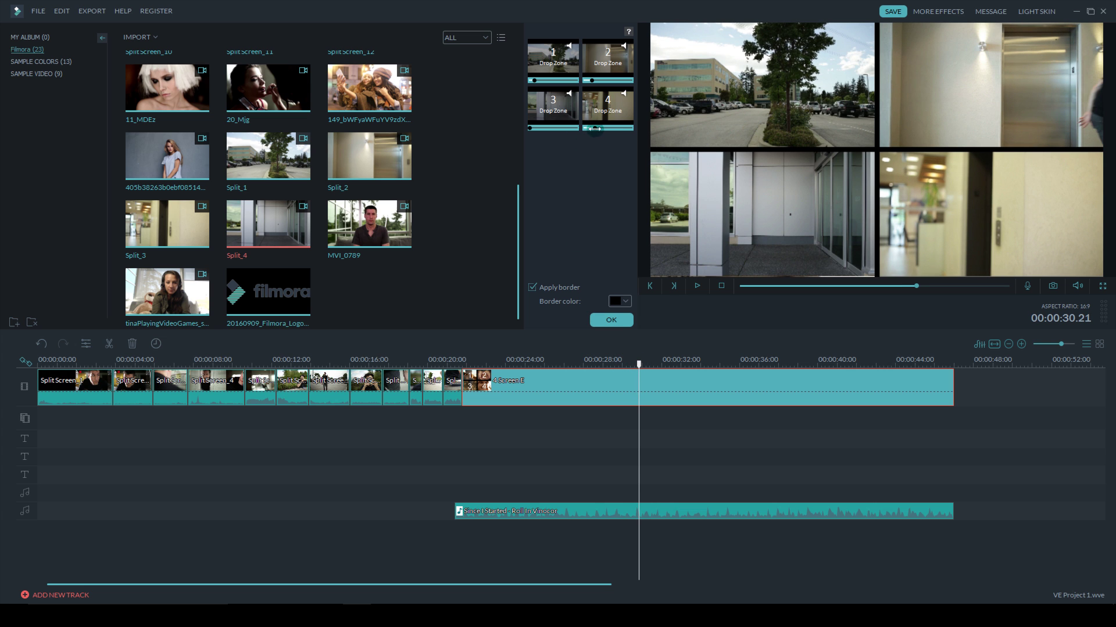
left_click_drag(594, 129, 603, 131)
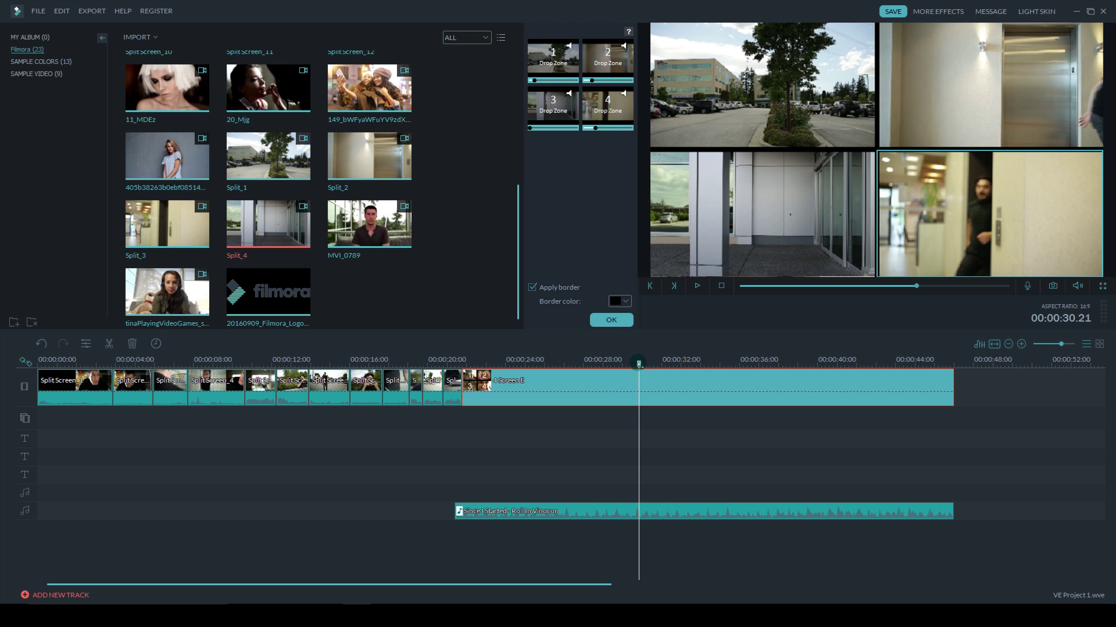
left_click_drag(639, 363, 621, 363)
key("space")
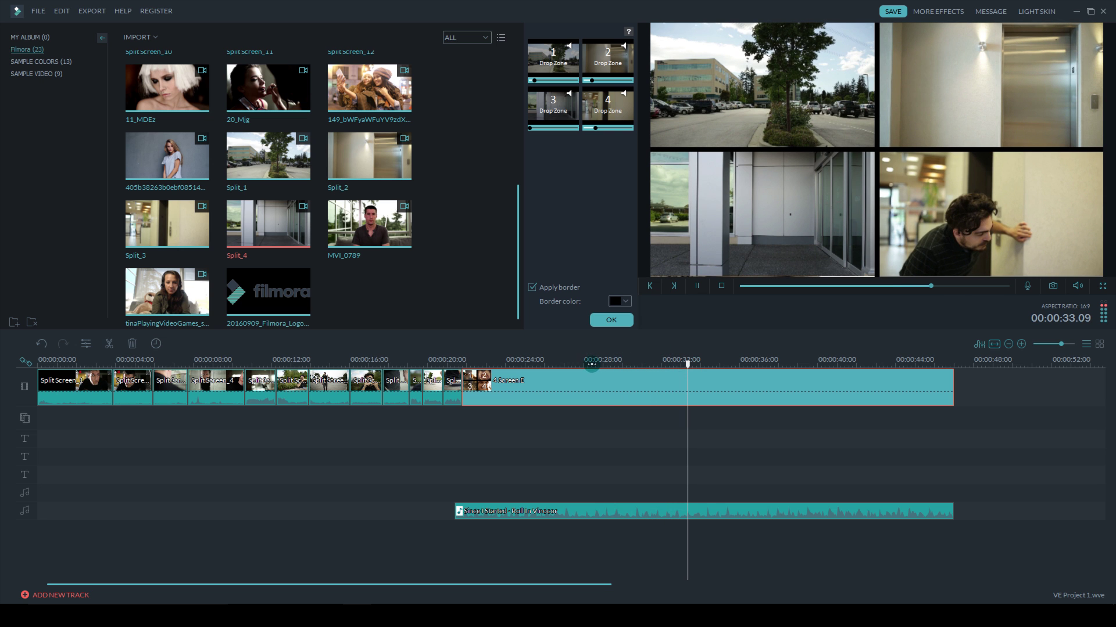
left_click(592, 361)
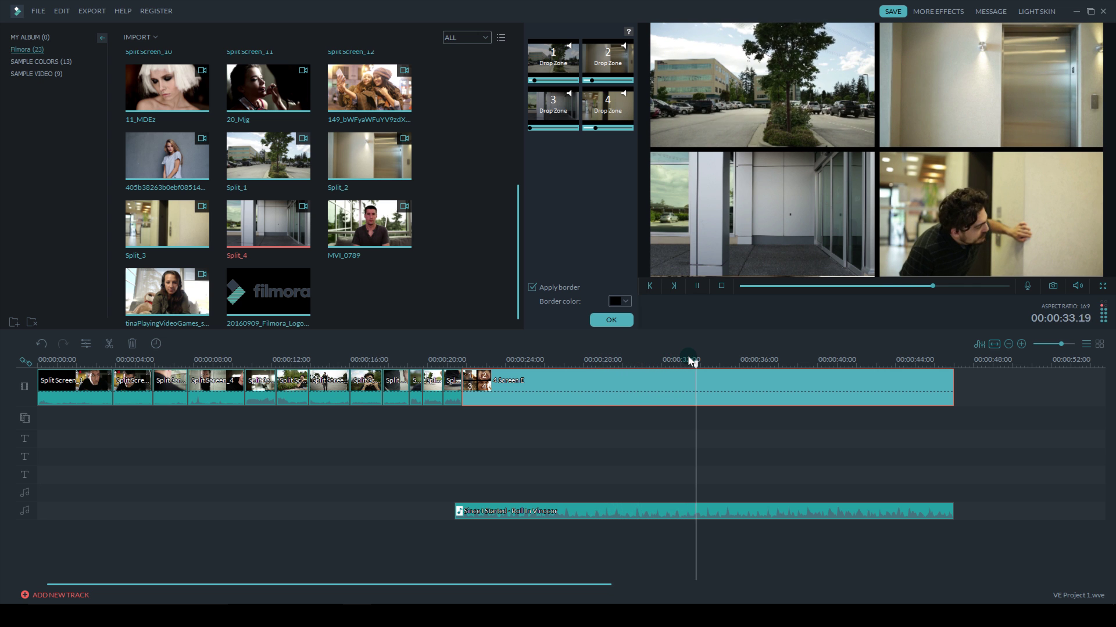
key("space")
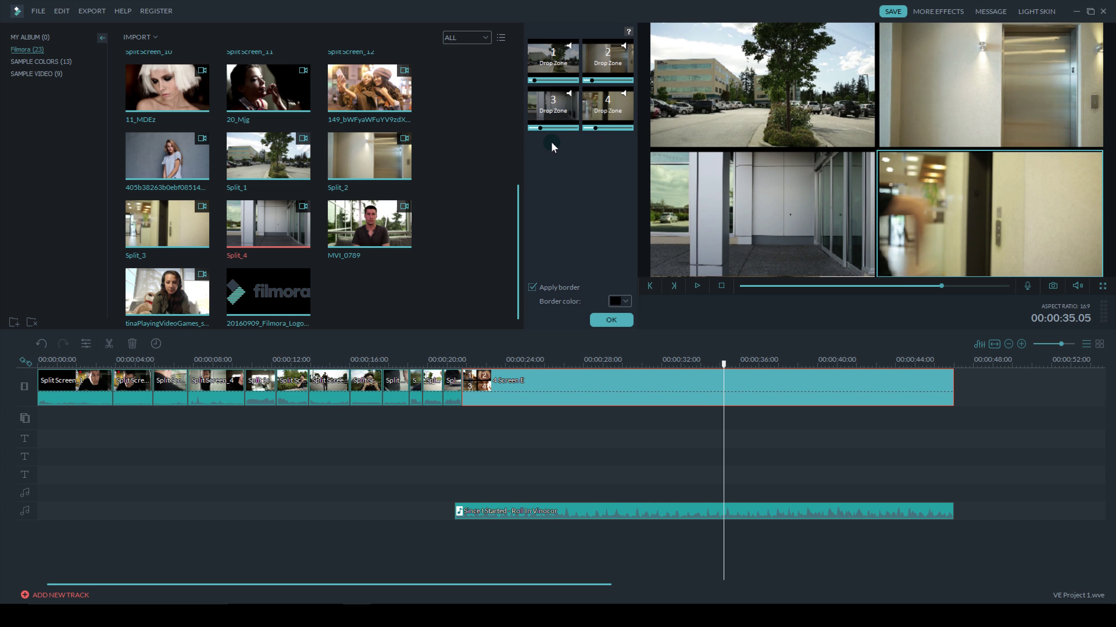
- Shift drop zone 3's clip start so the man enters its pane soon after leaving drop zone 4's pane, and preview the timing
left_click(540, 128)
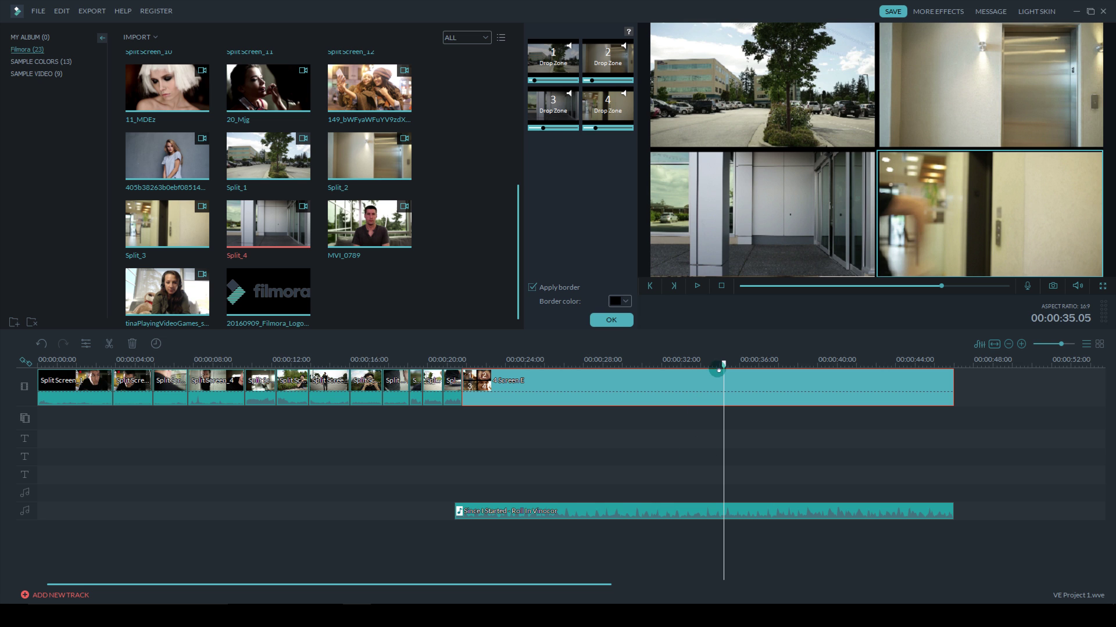
left_click_drag(722, 365, 674, 365)
key("space")
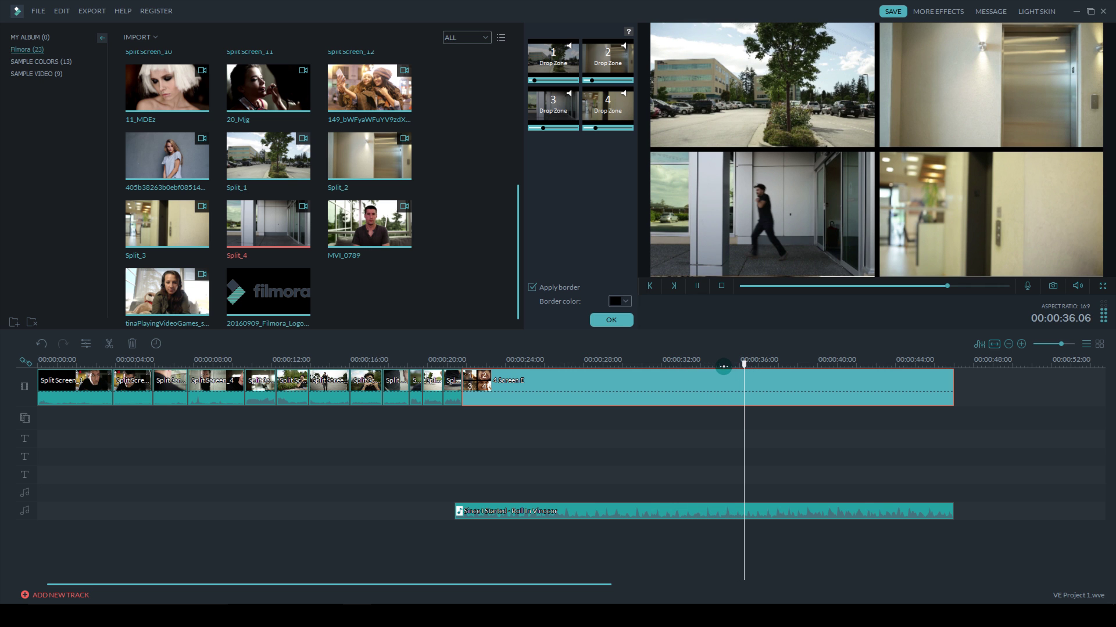
left_click(723, 366)
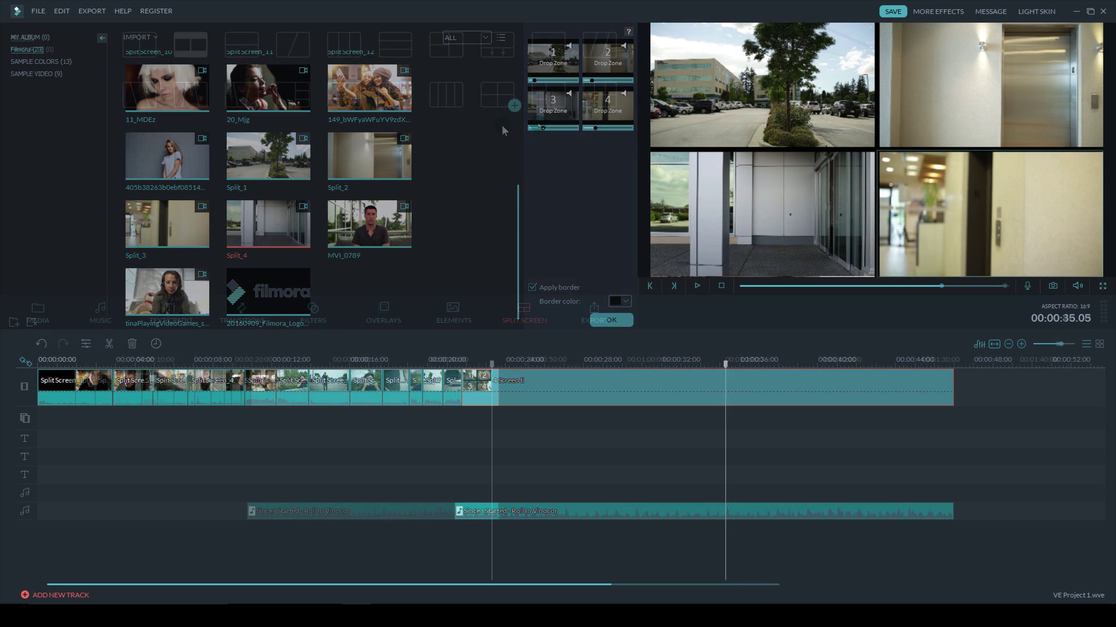
- Add the slanted three-pane split screen after the four-pane one and fill drop zones 1 to 3 with 20_Mjg, 11_MDEz and the 149_bWFyaWFuYV9zdX clip
left_click_drag(598, 39, 549, 387)
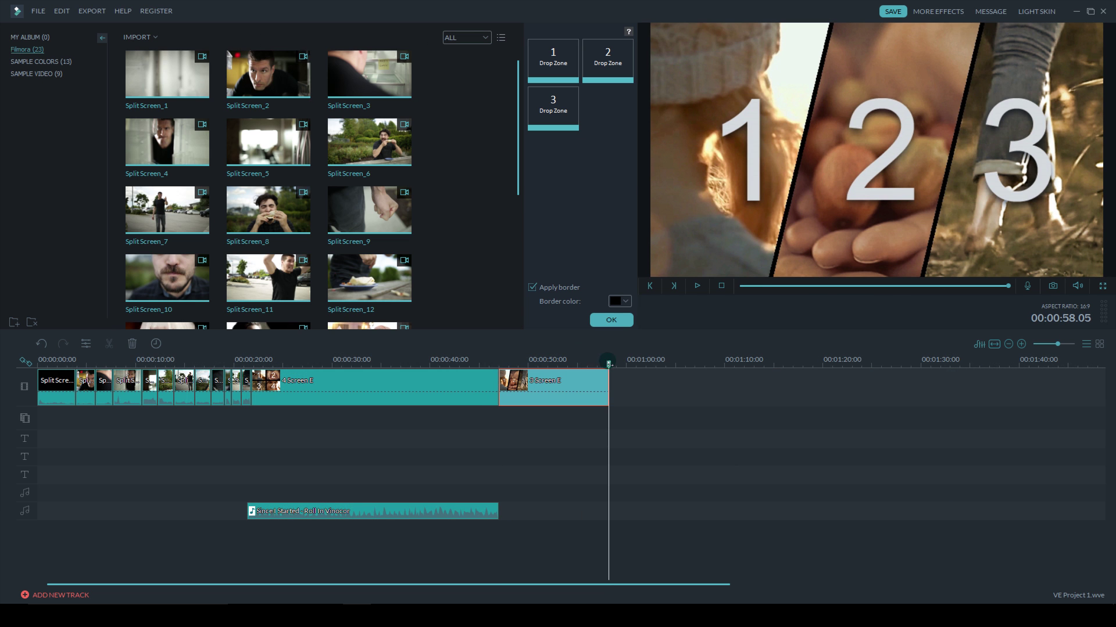
left_click(555, 365)
scroll(460, 259, "down", 5)
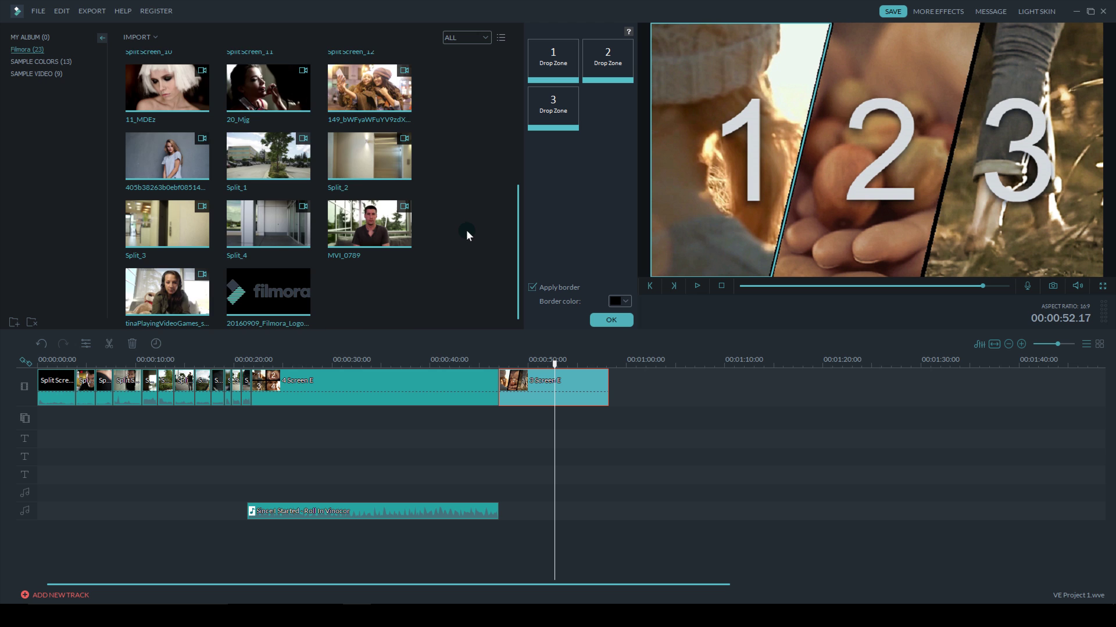
left_click_drag(508, 77, 552, 60)
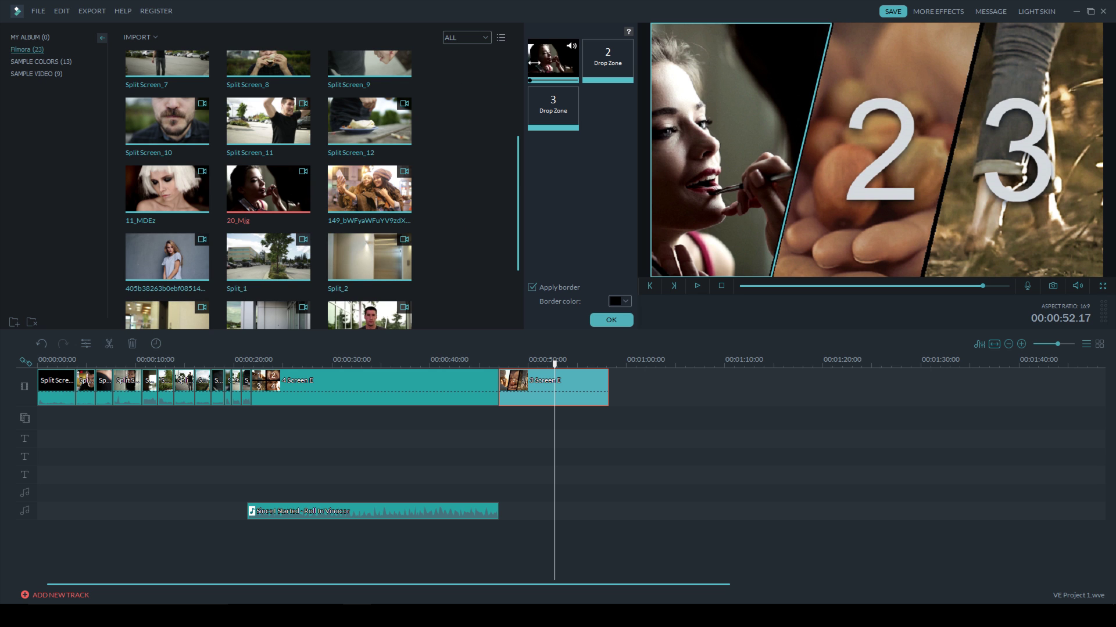
left_click_drag(538, 99, 591, 63)
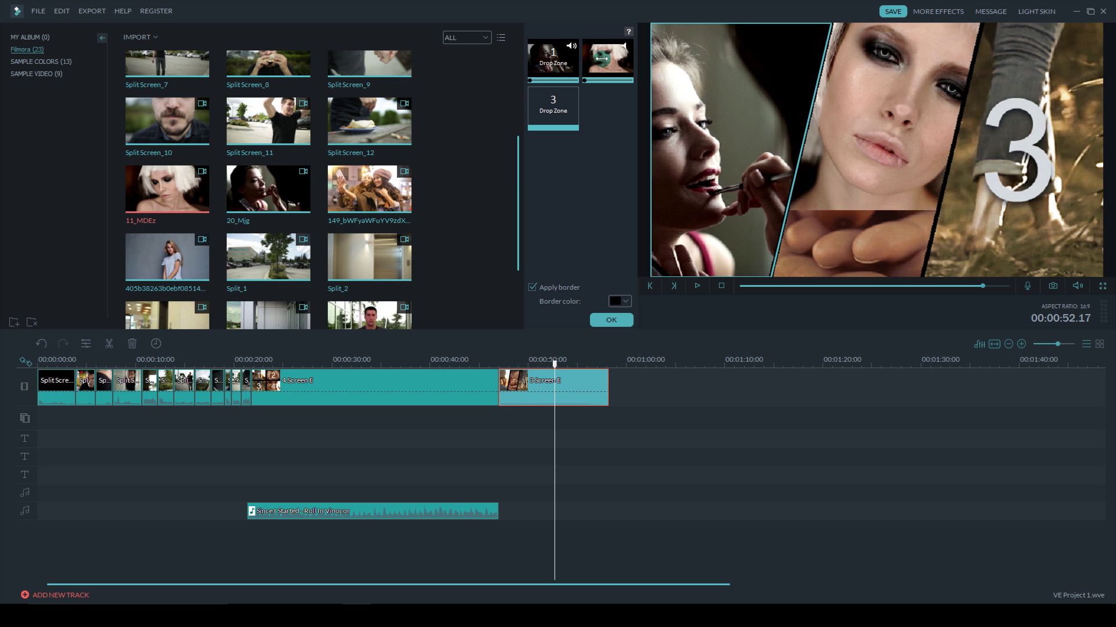
left_click_drag(550, 106, 553, 110)
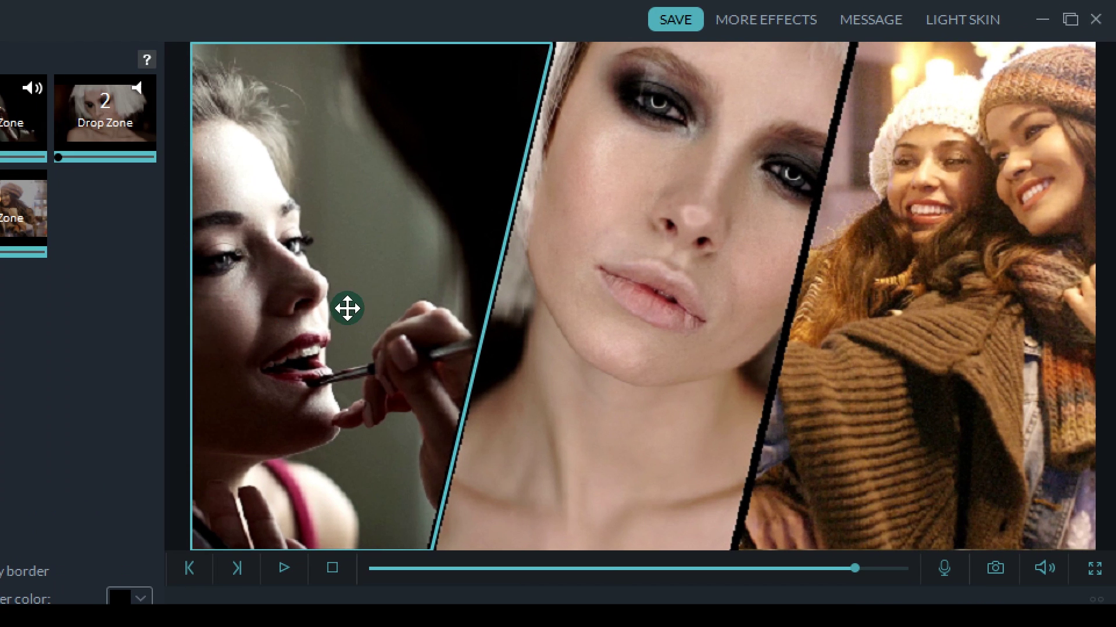
- Reposition the clips within their panes, moving drop zone 1's woman slightly right and drop zone 2's face slightly left
left_click_drag(729, 156, 751, 156)
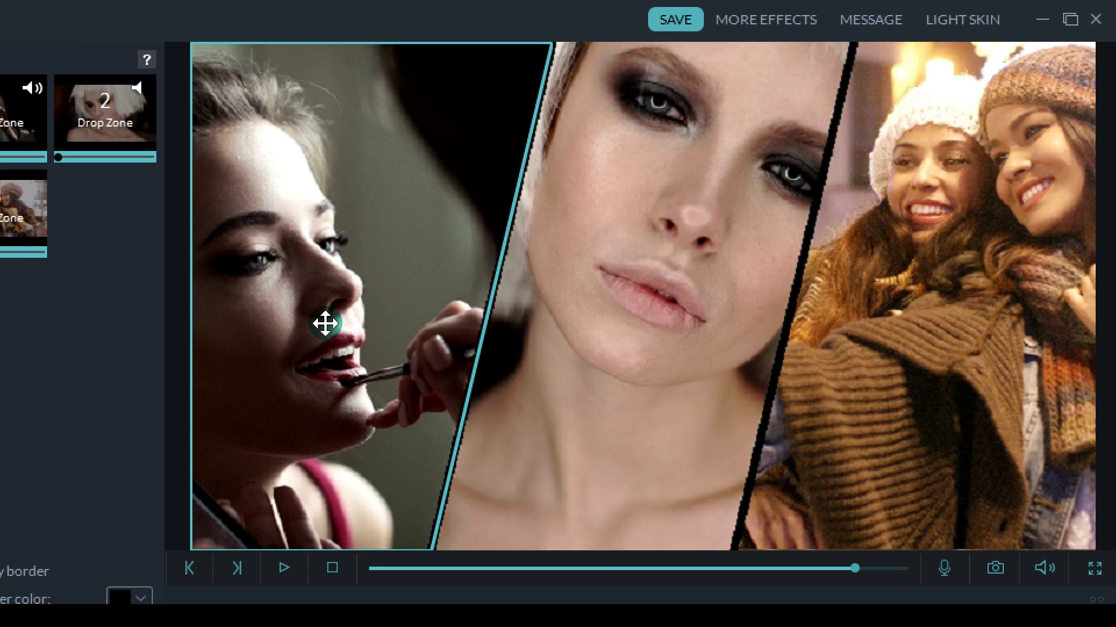
left_click_drag(297, 336, 382, 329)
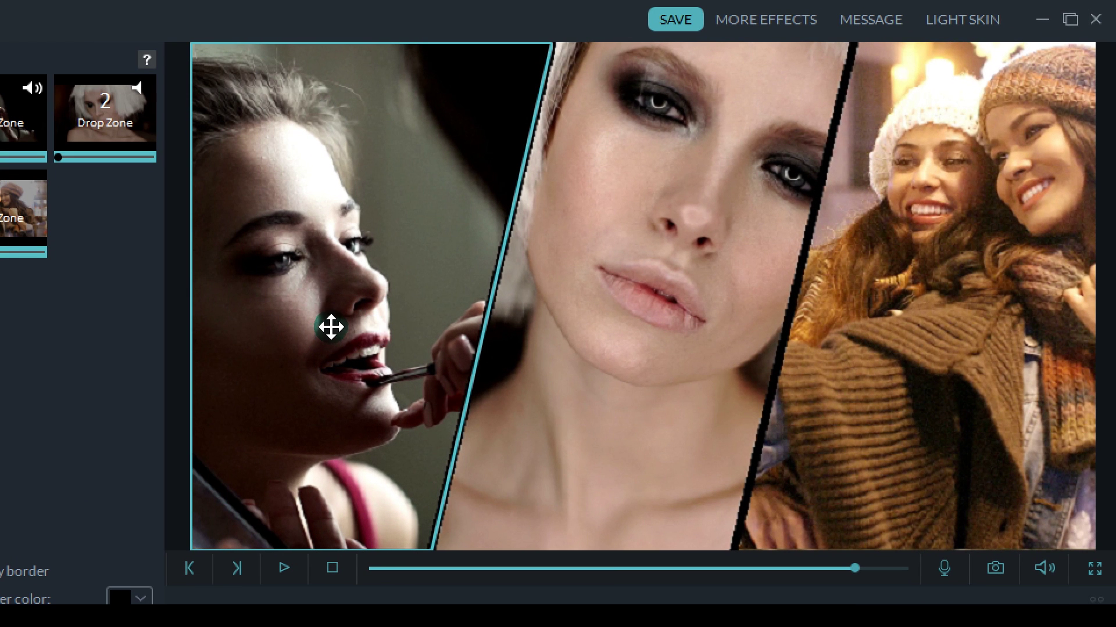
left_click(1026, 334)
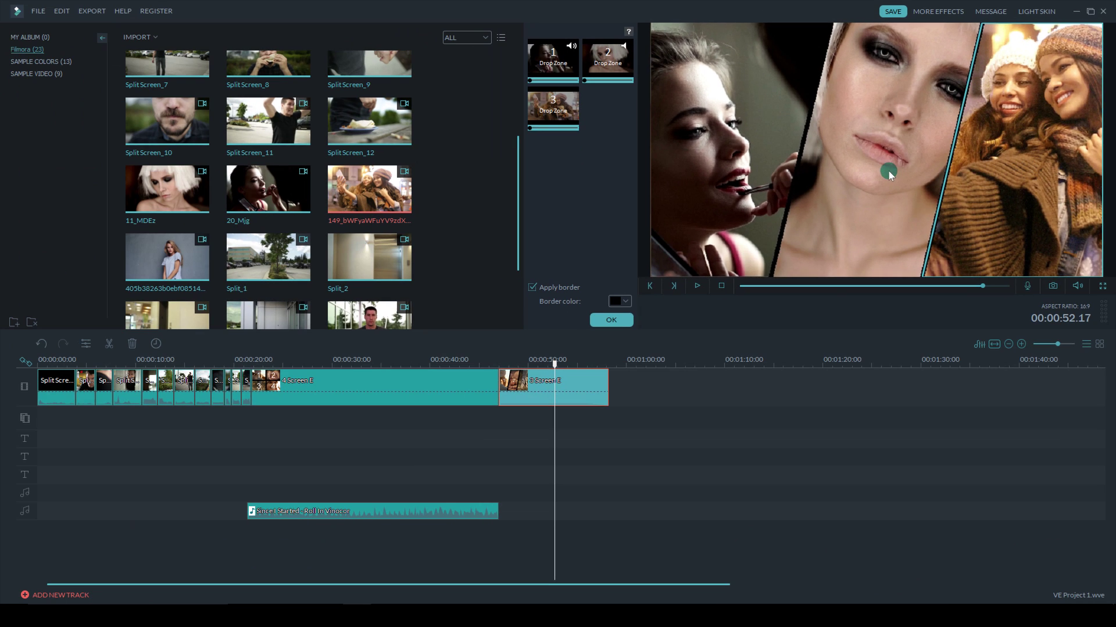
left_click_drag(897, 169, 874, 166)
left_click(724, 172)
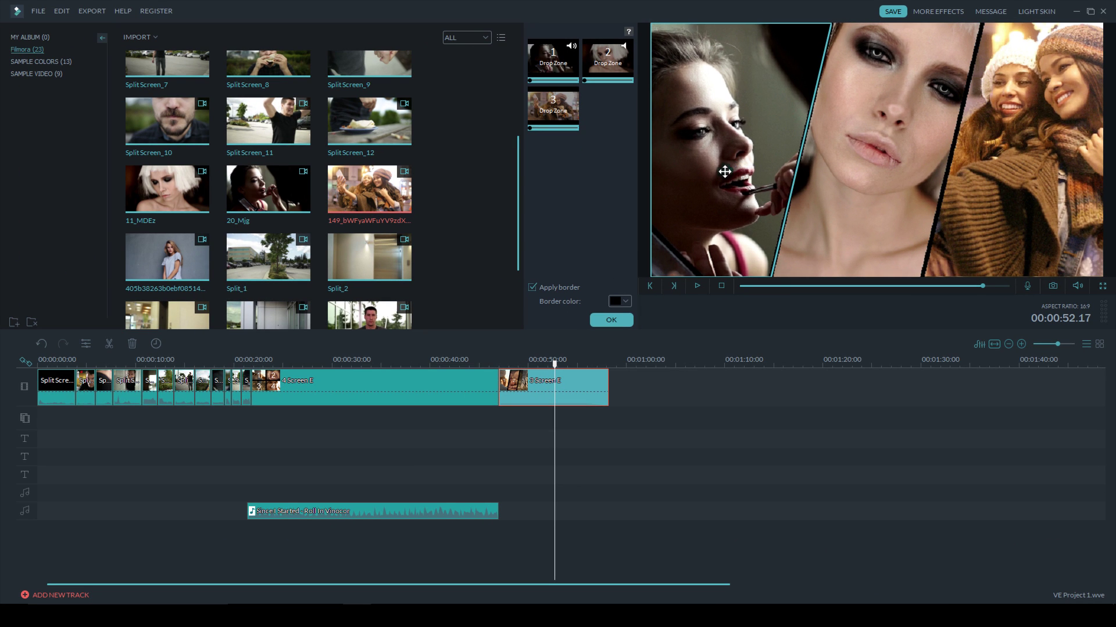
- At 00:00:50.04, replace drop zone 2's clip with the 405b38263b0ebf08514 clip and apply the three-pane split screen settings
mouse_move(550, 362)
left_mouse_down()
mouse_move(573, 361)
mouse_move(560, 372)
mouse_move(507, 368)
mouse_move(530, 367)
left_mouse_up()
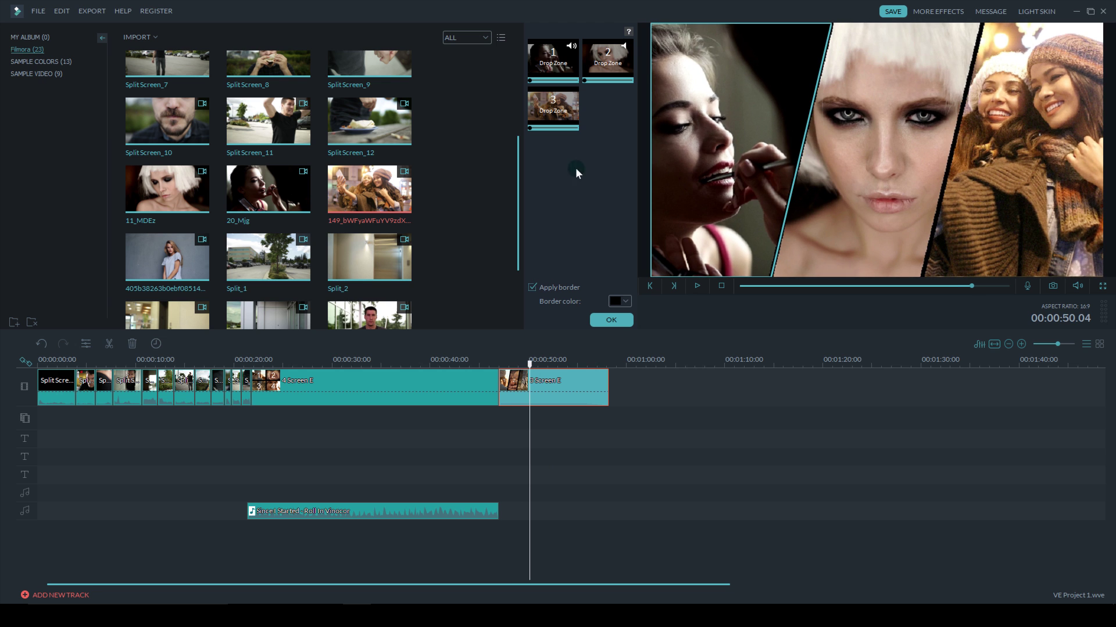
left_click(627, 72)
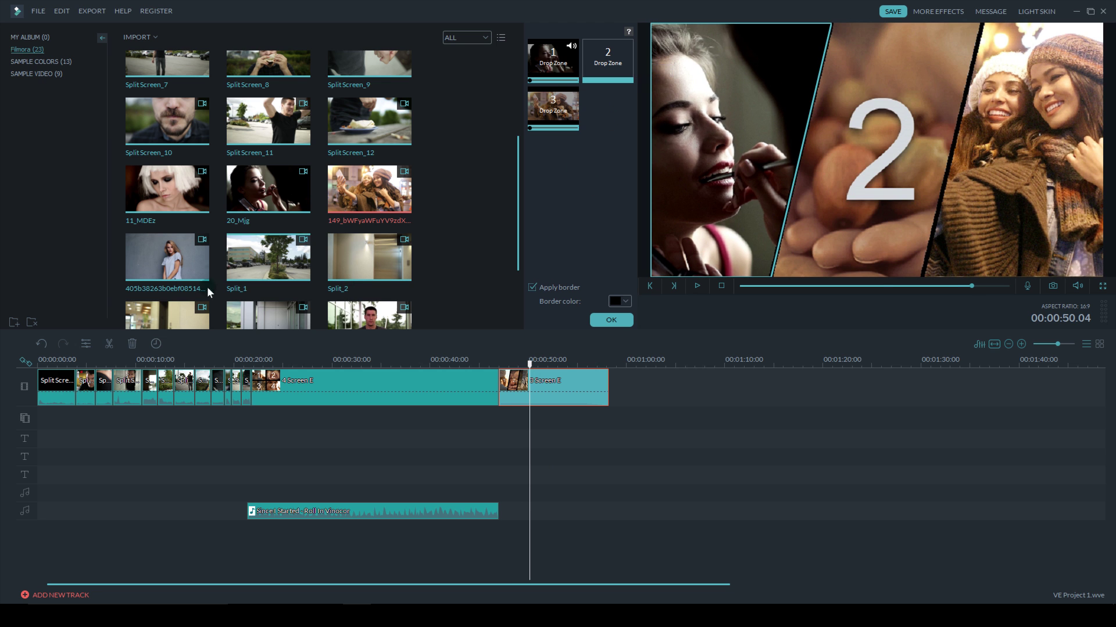
left_click(148, 261)
left_click_drag(598, 68, 600, 67)
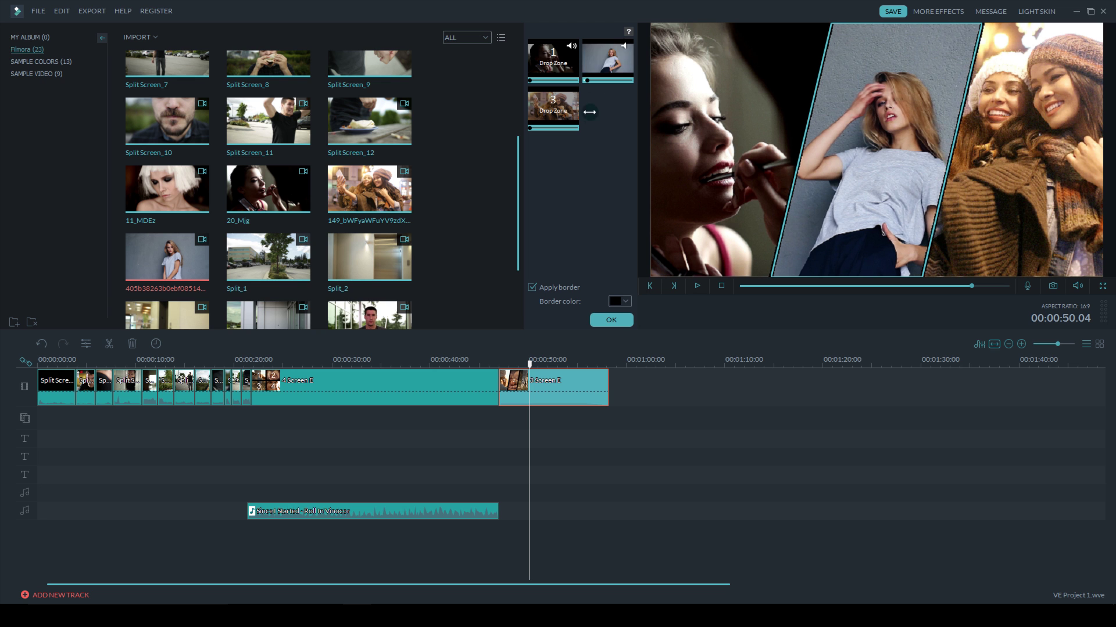
left_click(608, 320)
- Place the Fashion title Atelier 4 over the three-pane split screen and extend it to the split screen's full length
left_click(170, 312)
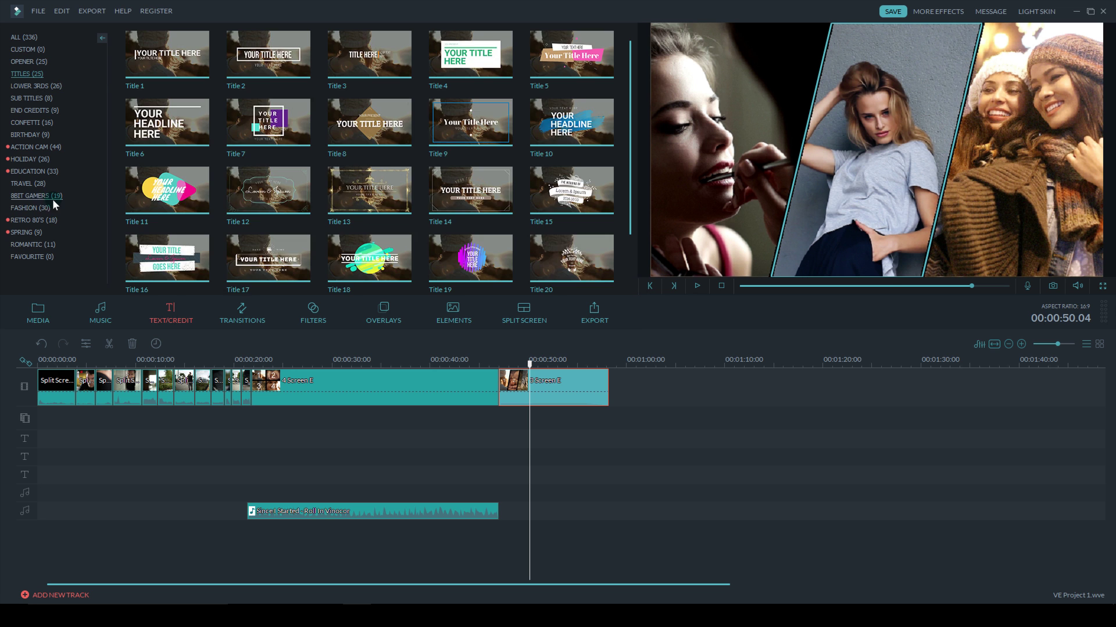
left_click(32, 207)
left_click_drag(471, 55, 504, 437)
left_click_drag(547, 439, 608, 439)
left_click(540, 361)
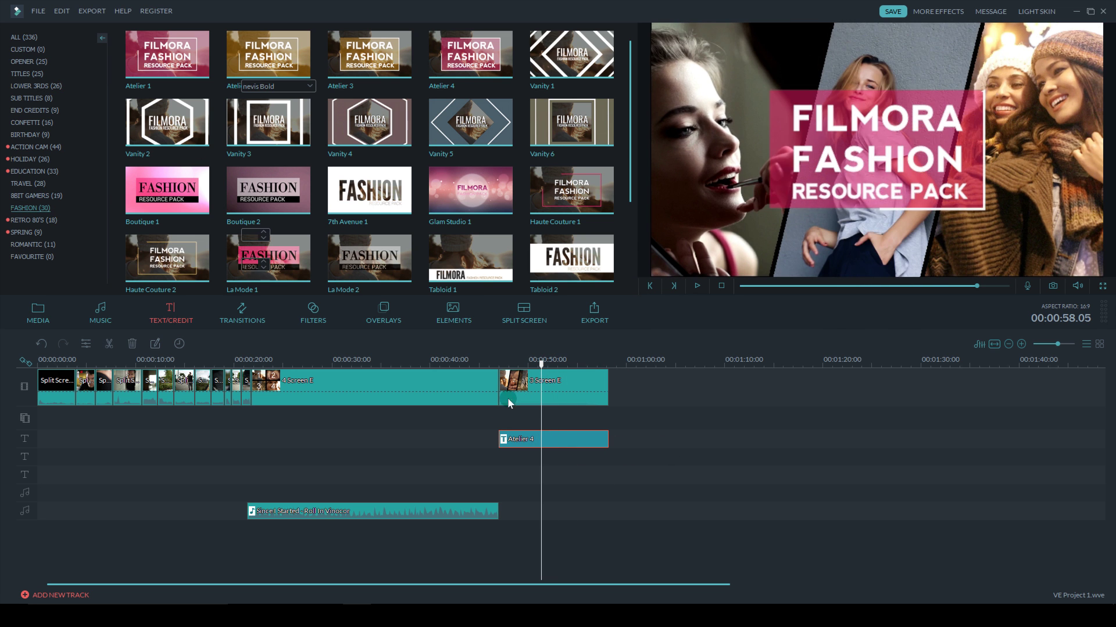
- Delete the "RESOURCE PACK" line from the Atelier 4 title, lower the "FILMORA FASHION" text inside its box, and preview the title
double_click(512, 438)
double_click(767, 180)
key("BackSpace")
key("BackSpace")
key("BackSpace")
key("BackSpace")
key("BackSpace")
key("BackSpace")
key("BackSpace")
key("BackSpace")
key("BackSpace")
key("BackSpace")
key("BackSpace")
key("BackSpace")
key("BackSpace")
left_click_drag(657, 262, 657, 285)
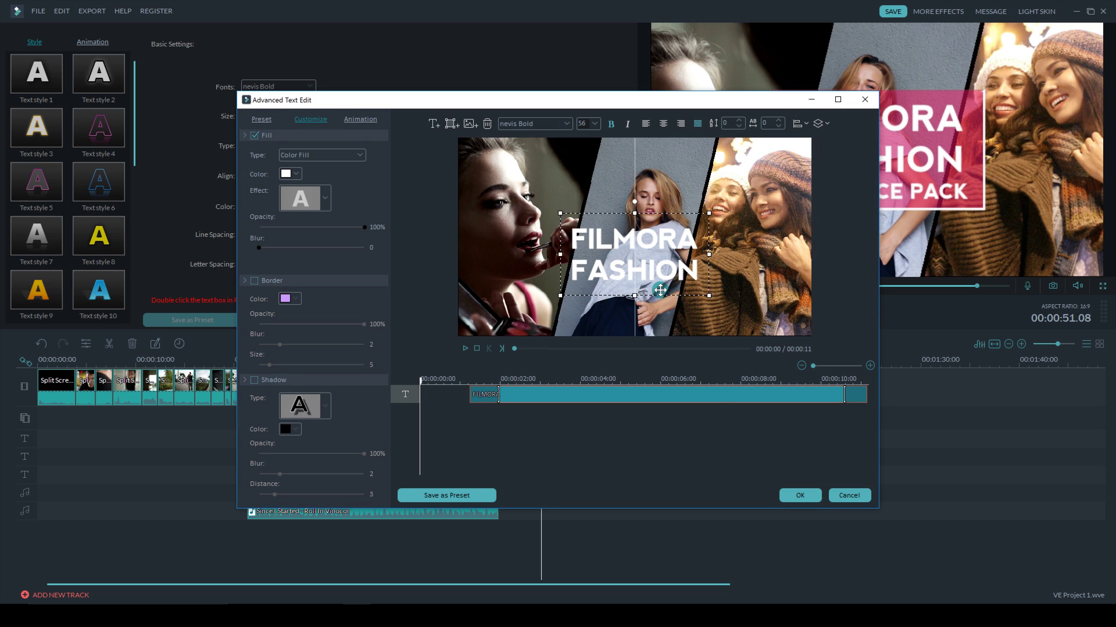
left_click(799, 495)
left_click(607, 319)
left_click(499, 364)
key("space")
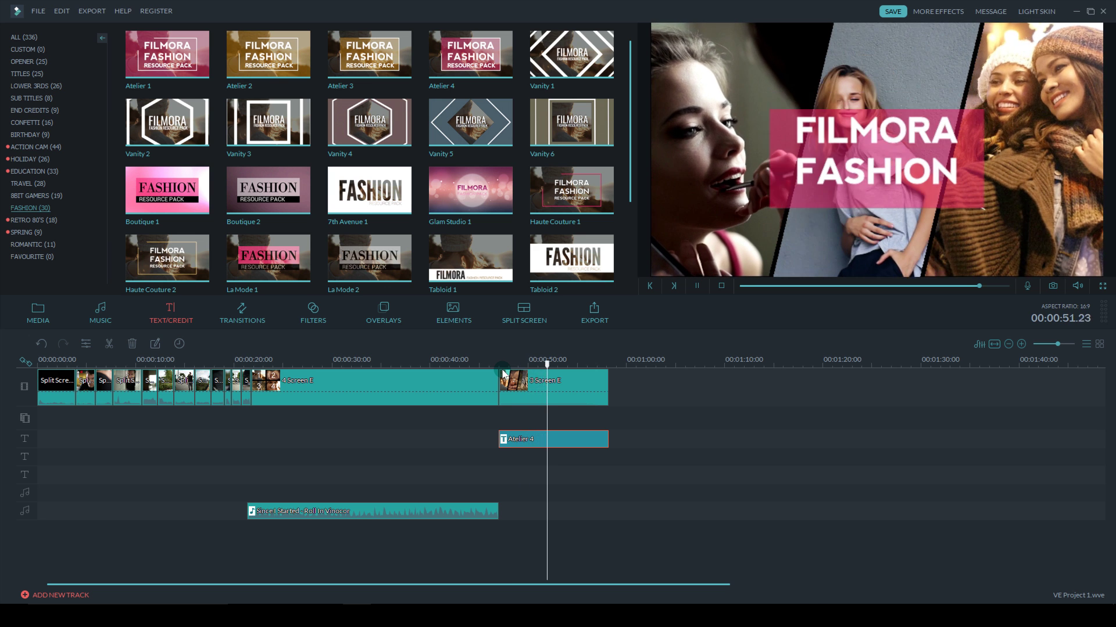
key("space")
mouse_move(548, 366)
left_mouse_down()
mouse_move(563, 368)
mouse_move(532, 367)
left_mouse_up()
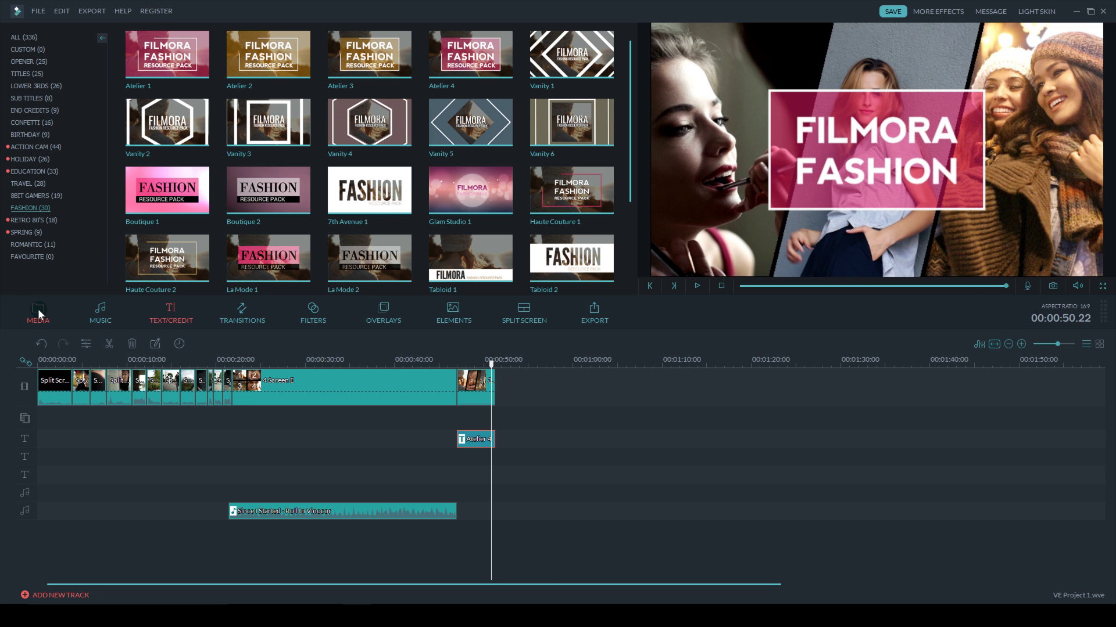
- Append the Black sample color after the three-pane split screen and extend it to 00:01:19.23
left_click(38, 314)
left_click(37, 60)
left_click_drag(190, 81, 553, 385)
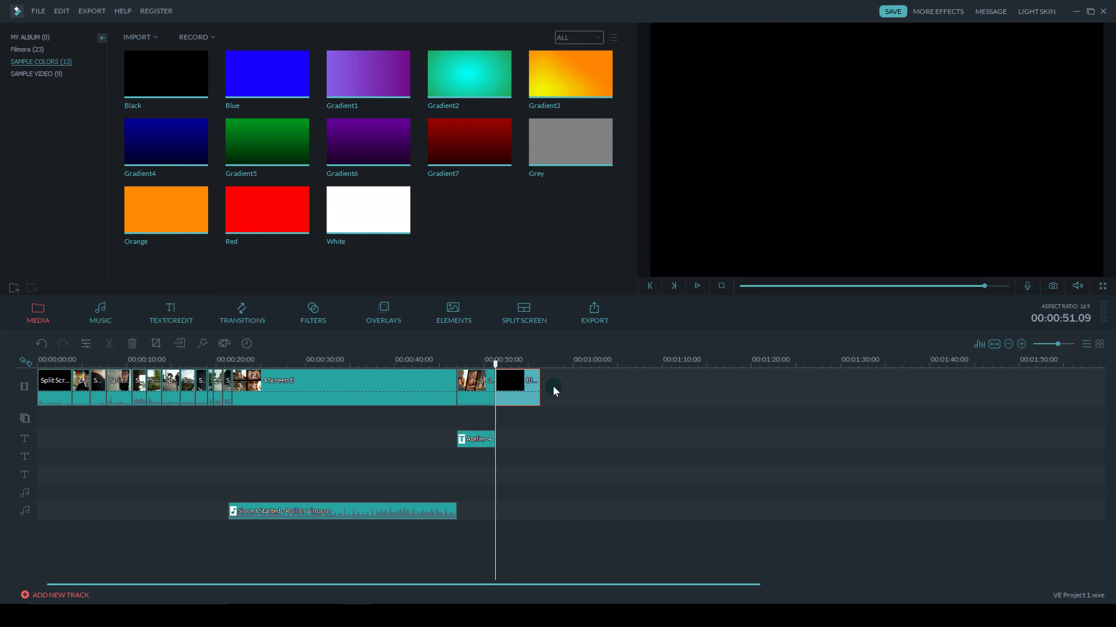
left_click_drag(652, 389, 753, 389)
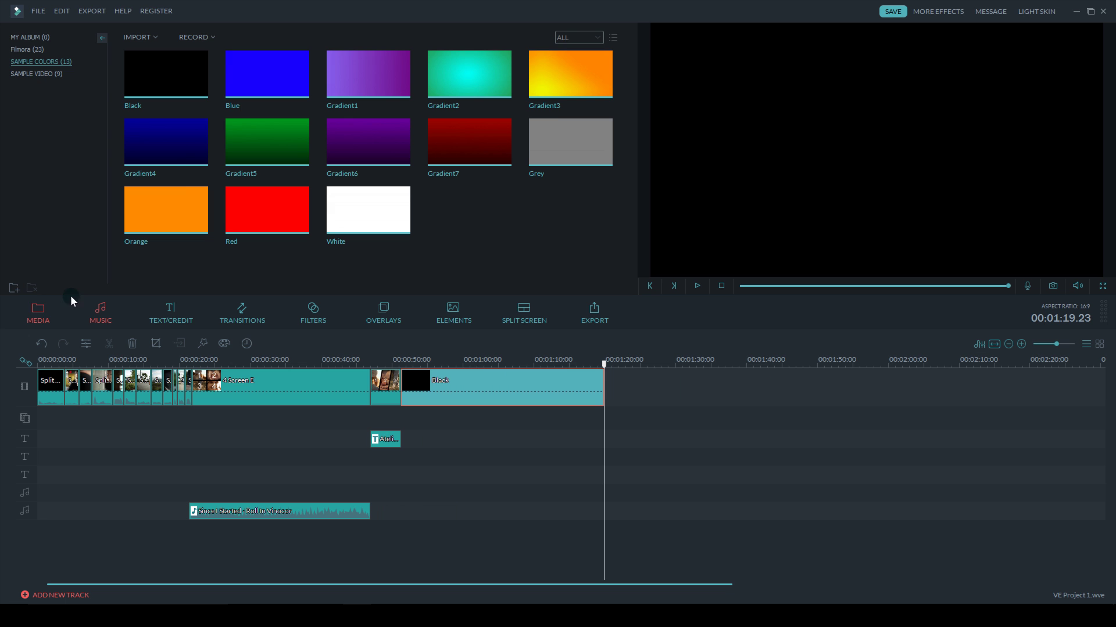
- Overlay the video-gaming woman clip and MVI_0789 on separate picture-in-picture tracks above the Black clip, trimming MVI_0789 to the Black clip's end
left_click(34, 54)
scroll(437, 213, "down", 3)
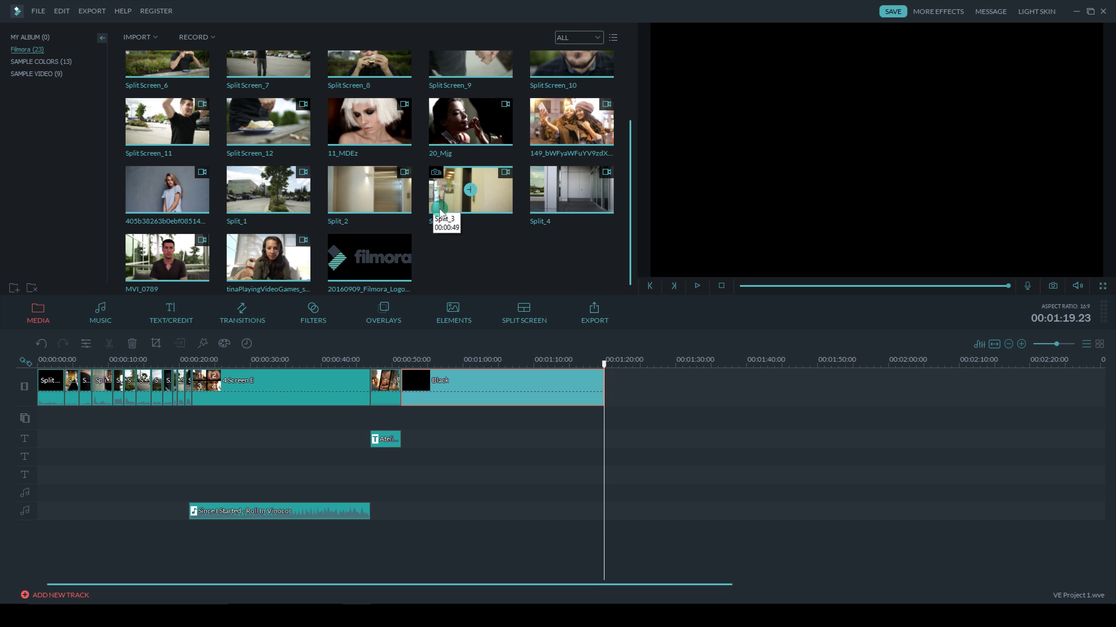
left_click_drag(256, 273, 603, 416)
left_click_drag(204, 273, 466, 433)
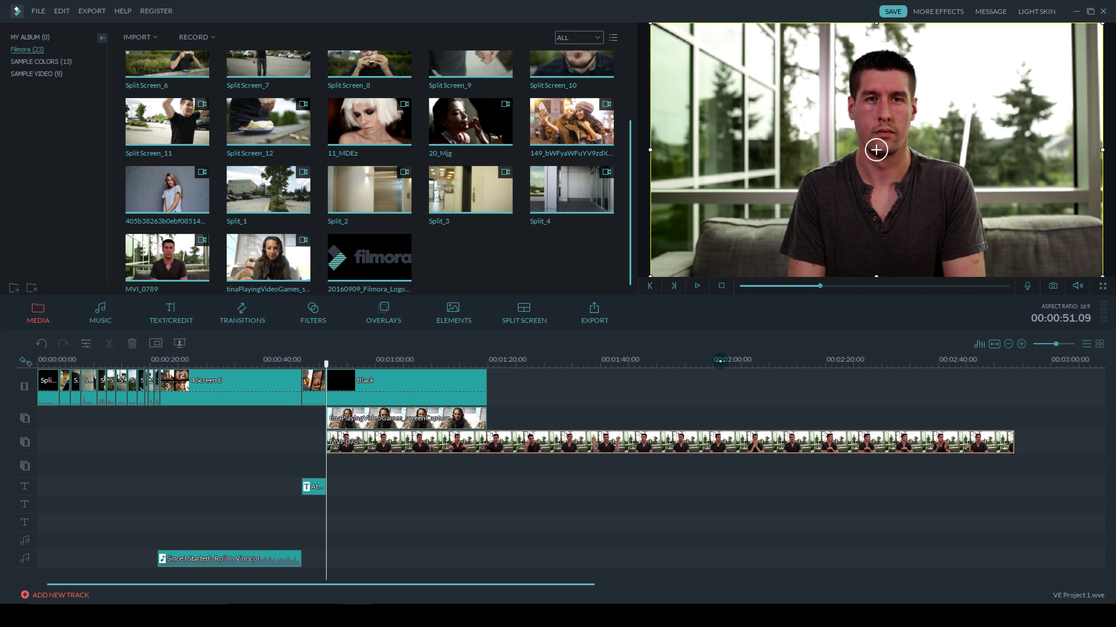
left_click_drag(990, 441, 476, 440)
- Scale both overlay clips to about half the frame width and place them side by side, vertically centred, with the woman left and the man right
left_click_drag(408, 364, 524, 365)
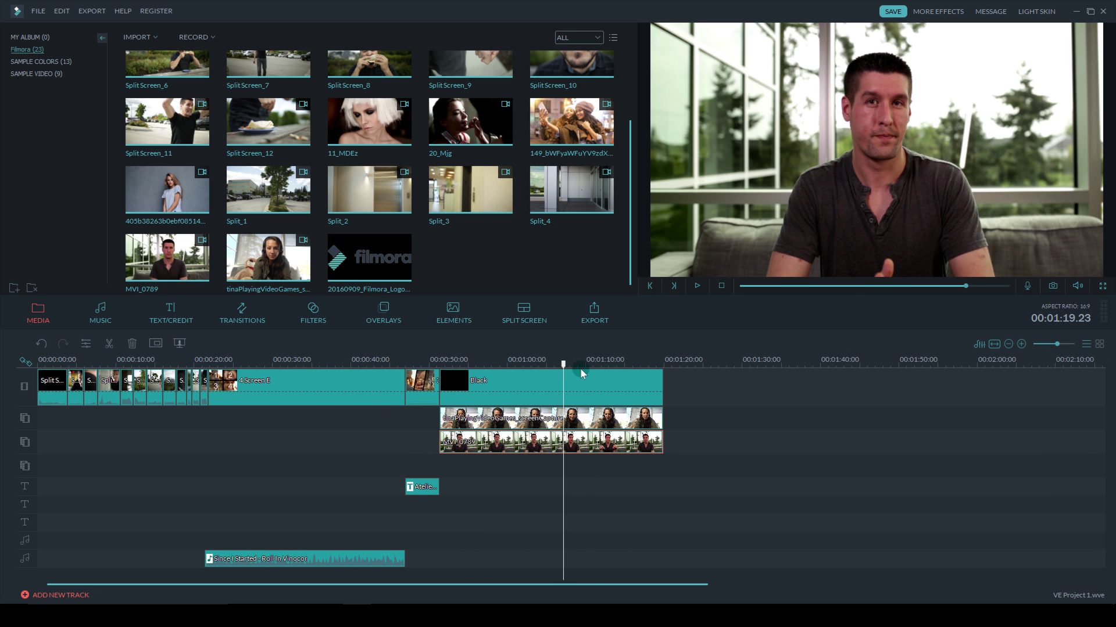
left_click_drag(653, 40, 884, 154)
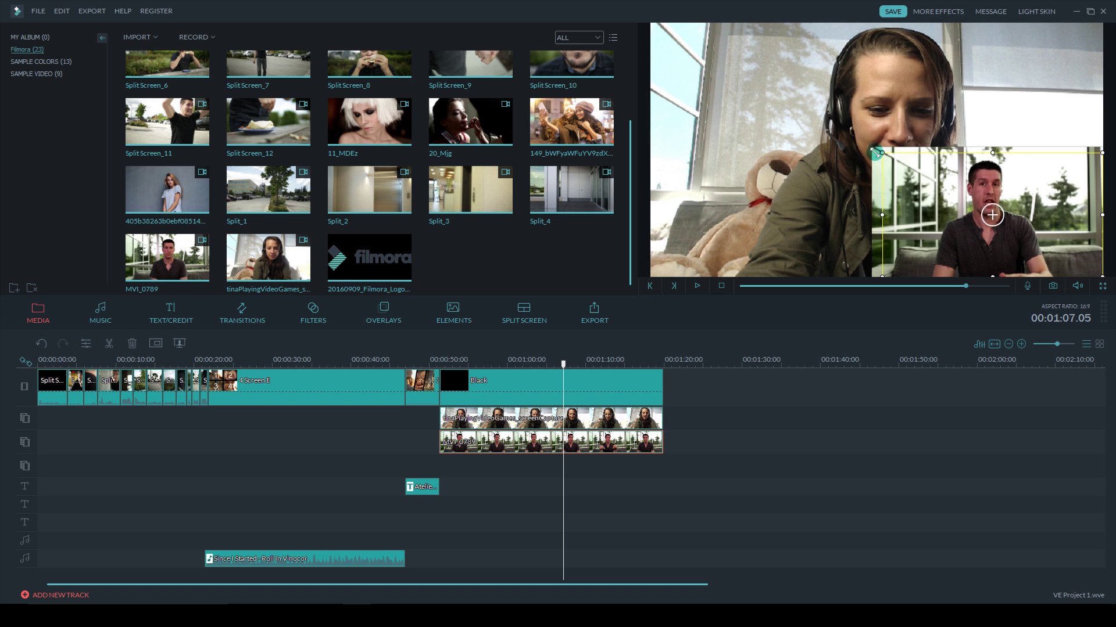
left_click(594, 419)
left_click_drag(710, 73, 817, 160)
left_click_drag(926, 218, 698, 149)
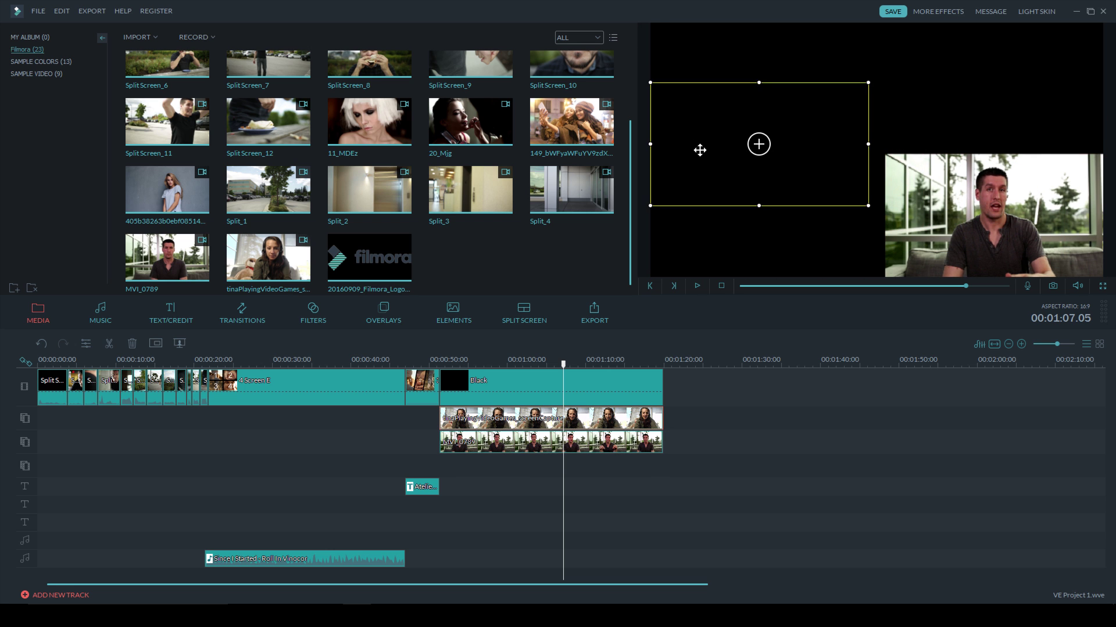
left_click(935, 209)
left_click_drag(936, 209, 928, 163)
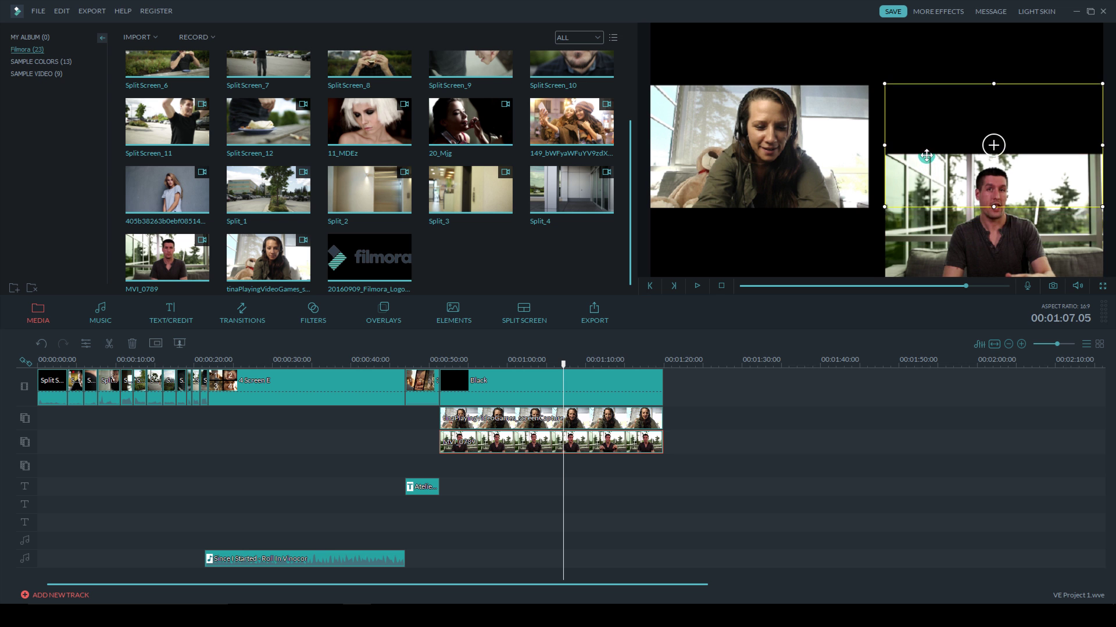
- Place Title 2 on the text track above the Black section and extend it to the end of that section
left_click(170, 314)
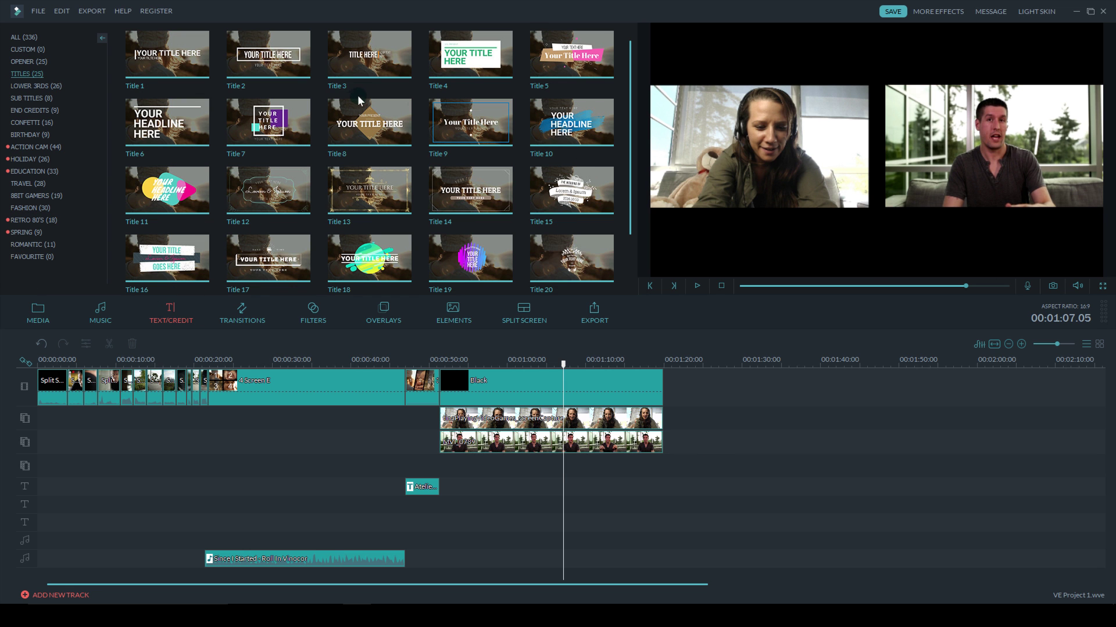
left_click_drag(268, 54, 444, 486)
left_click_drag(484, 487, 662, 489)
left_click(545, 362)
- Change the Title 2 heading to "SKYPE INTERVIEW", and shrink the text and its frame into the black area above the two clips
double_click(543, 487)
double_click(797, 150)
type("S")
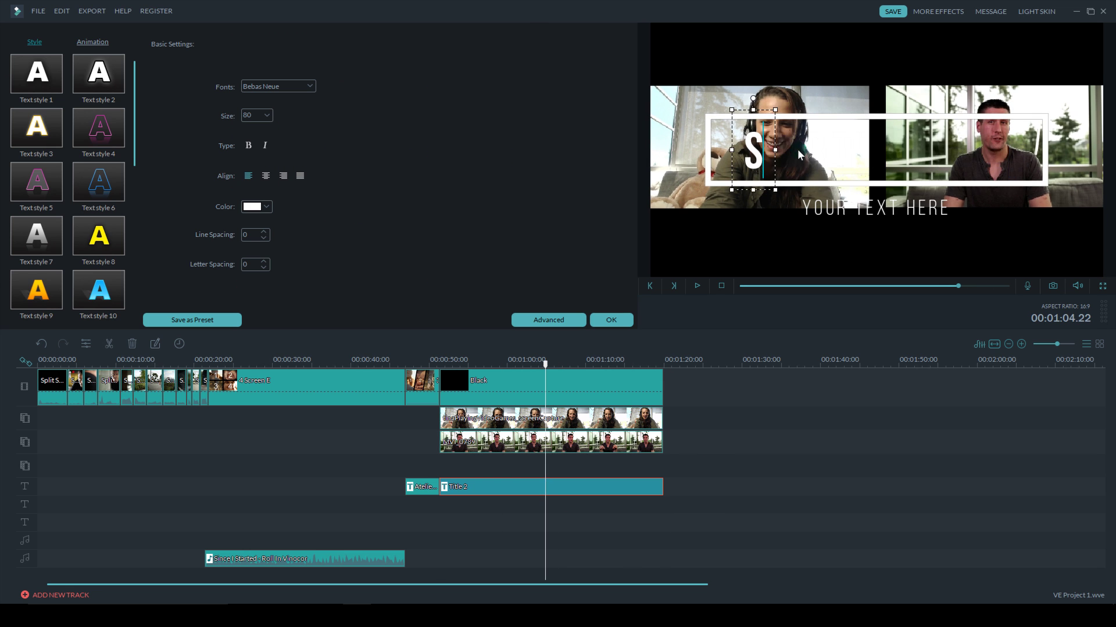
type("KYPE INTERVIEW")
left_click_drag(1012, 190, 919, 79)
left_click(930, 183)
left_click_drag(1053, 191, 866, 152)
left_click_drag(831, 151, 927, 76)
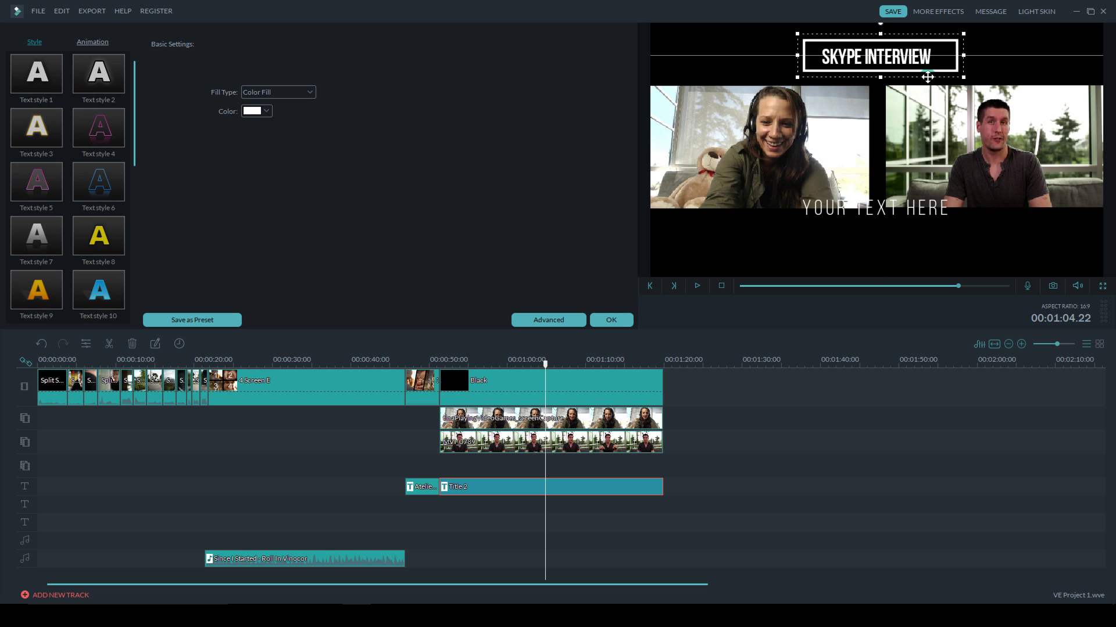
- Replace the "YOUR TEXT HERE" line with each participant's first name below their clip and "QUESTION 1" between them, and preview the title
left_click(874, 207)
left_click(547, 319)
key("Delete")
left_click(434, 123)
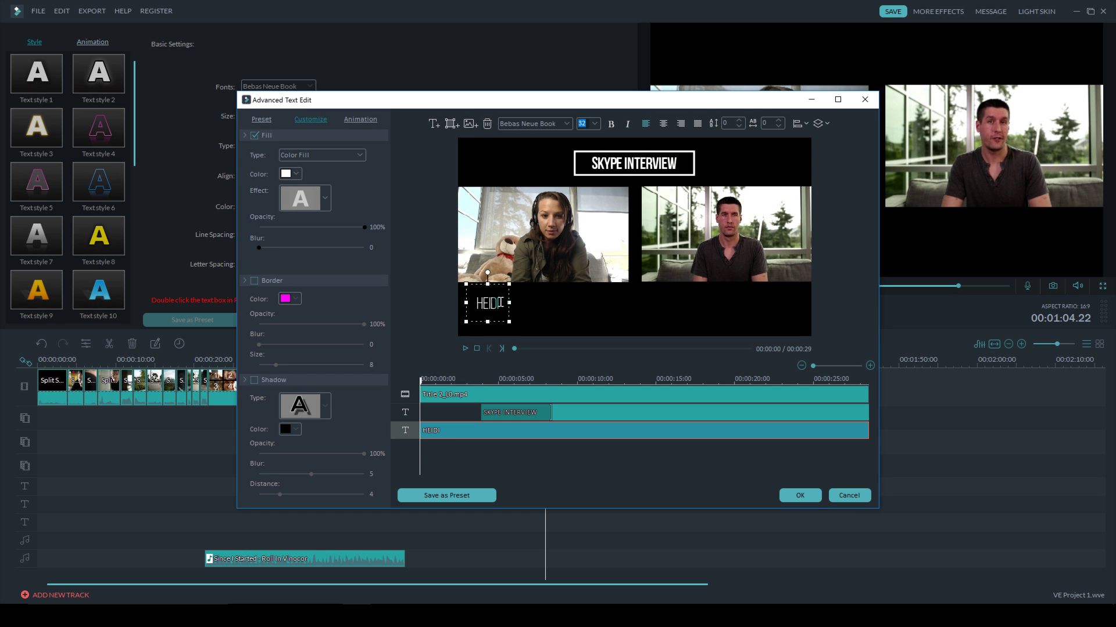
left_click(432, 124)
left_click(432, 124)
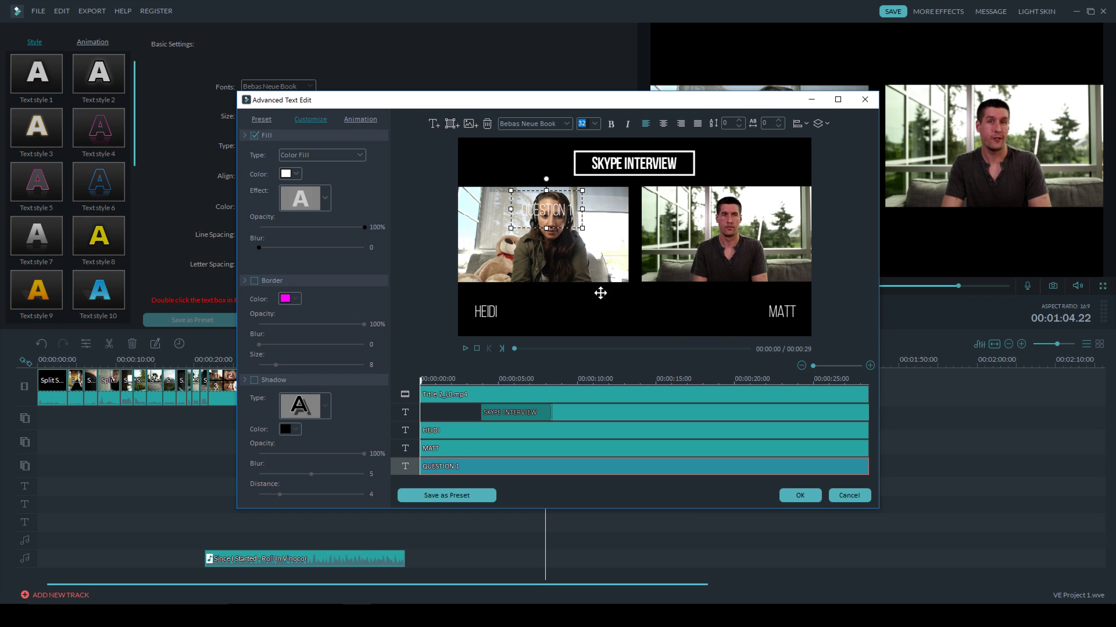
left_click(799, 495)
left_click(607, 321)
left_click(452, 365)
key("space")
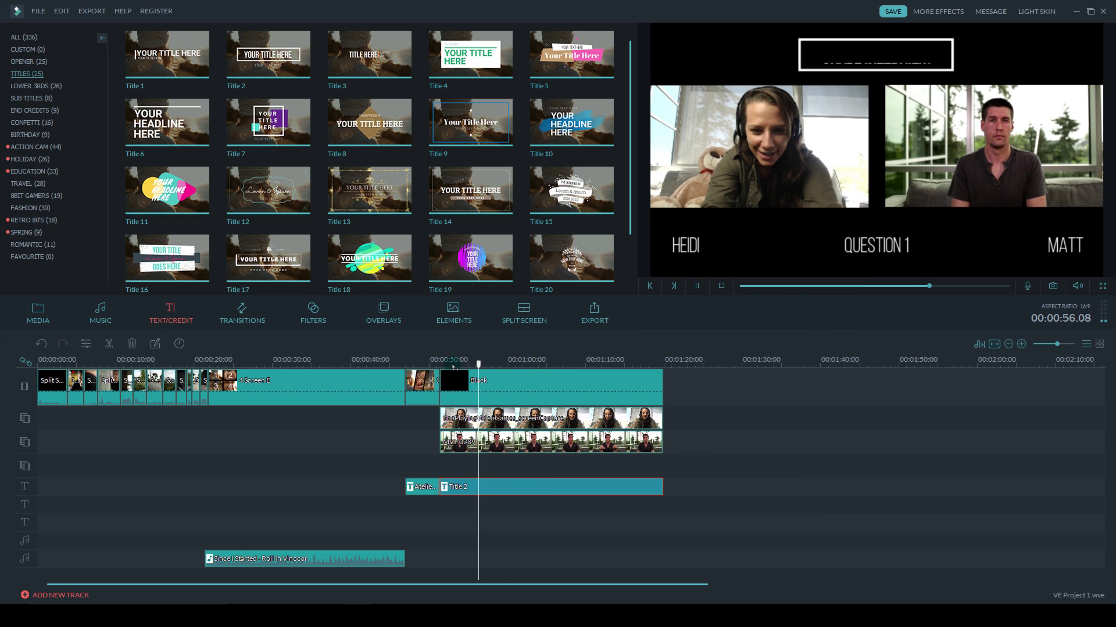